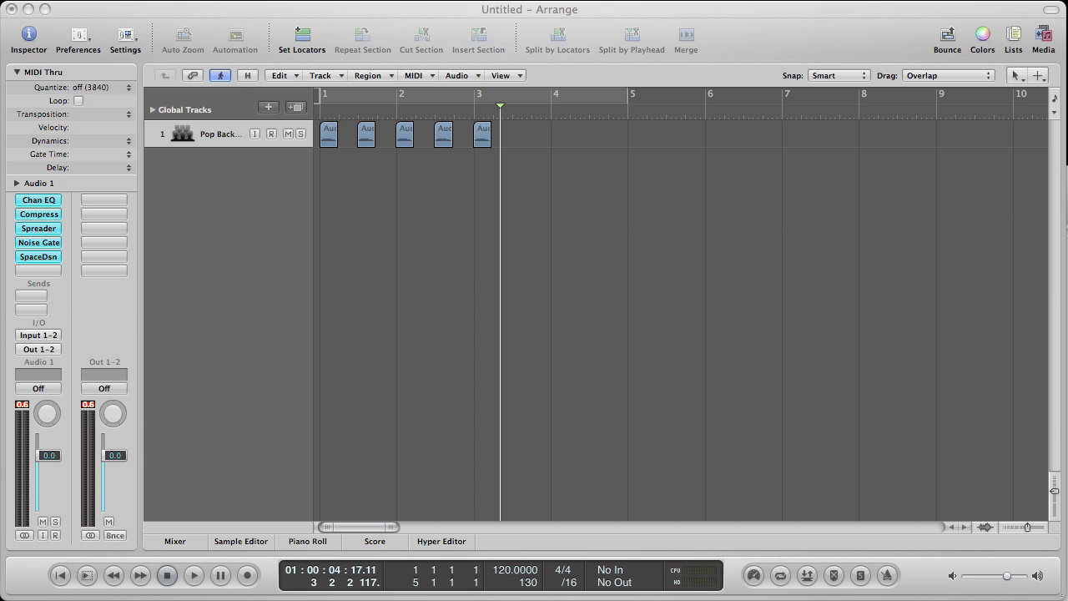
# - Switch to iTunes, play the song Forever as a reference at a raised volume, and pause it
pyautogui.press('super+Tab')
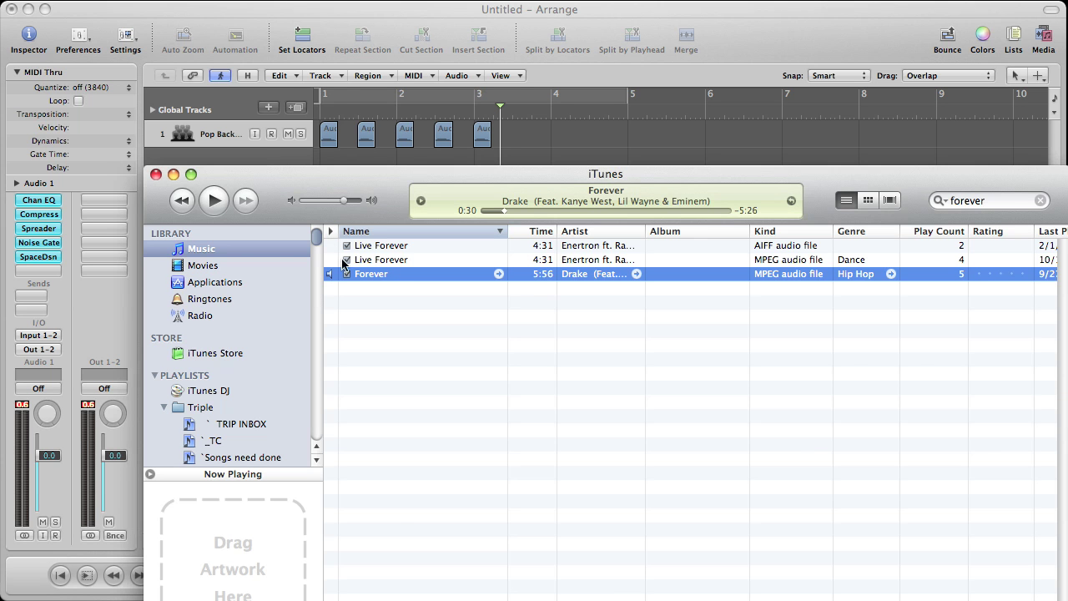
pyautogui.press('space')
pyautogui.moveTo(346, 200); pyautogui.dragTo(358, 200)
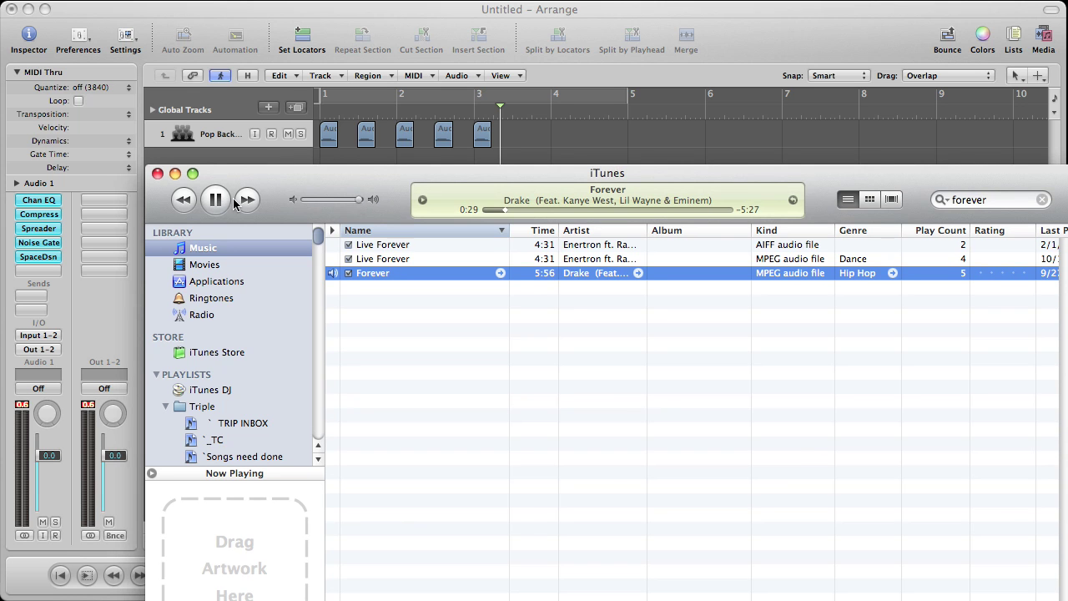
pyautogui.press('space')
# - Return to the Arrange window, play the vocal regions from bar 1, and stop playback
pyautogui.click(569, 156)
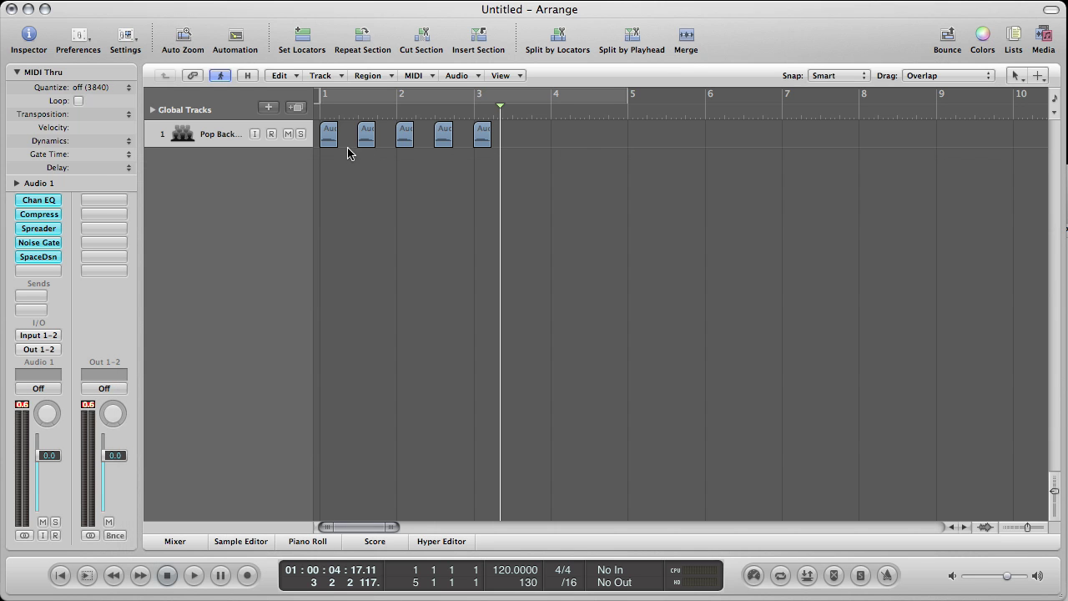
pyautogui.doubleClick(320, 117)
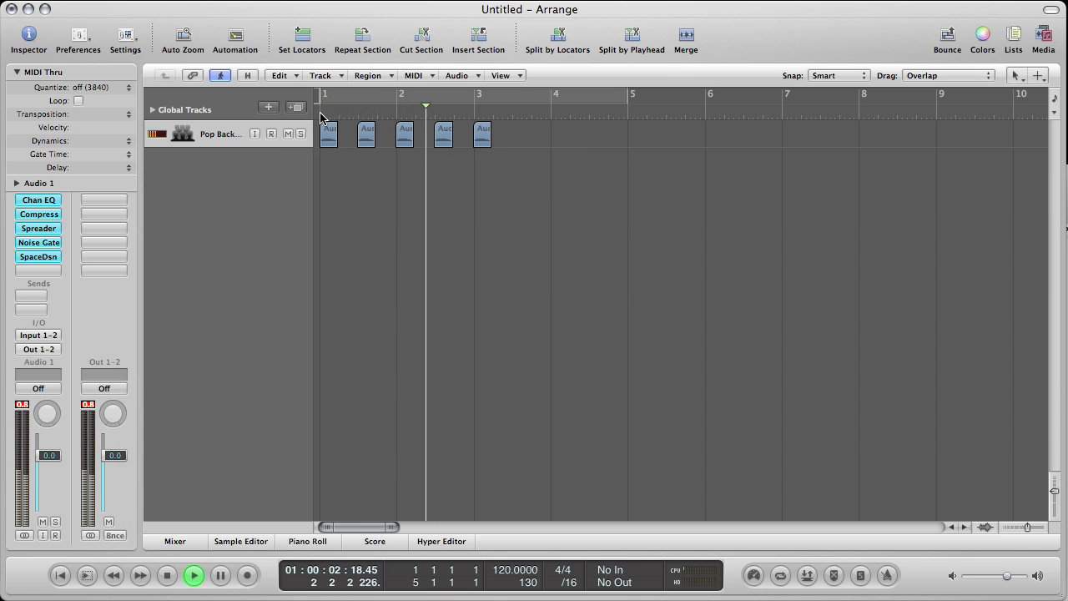
pyautogui.press('space')
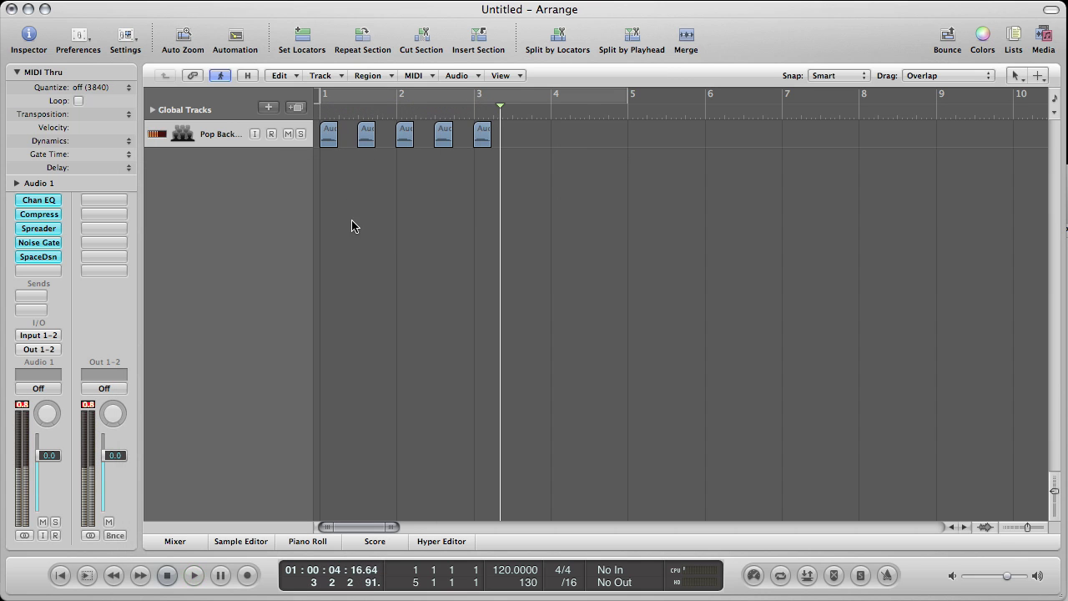
# - Collapse the MIDI Thru parameters and insert Vocal Transformer in the Audio 1 channel's first empty slot
pyautogui.click(17, 74)
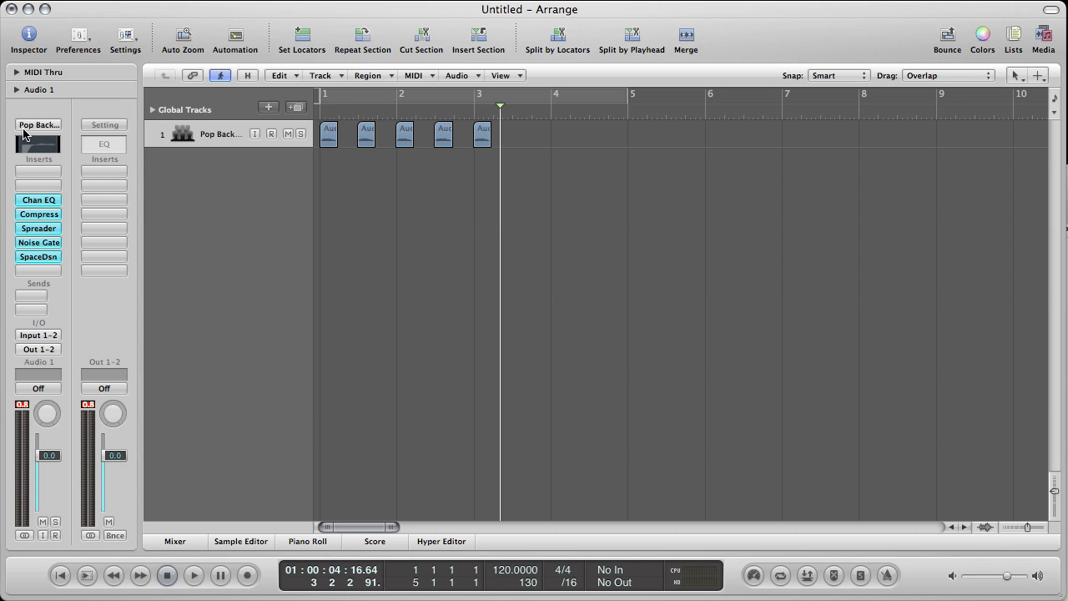
pyautogui.click(46, 174)
pyautogui.moveTo(63, 300)
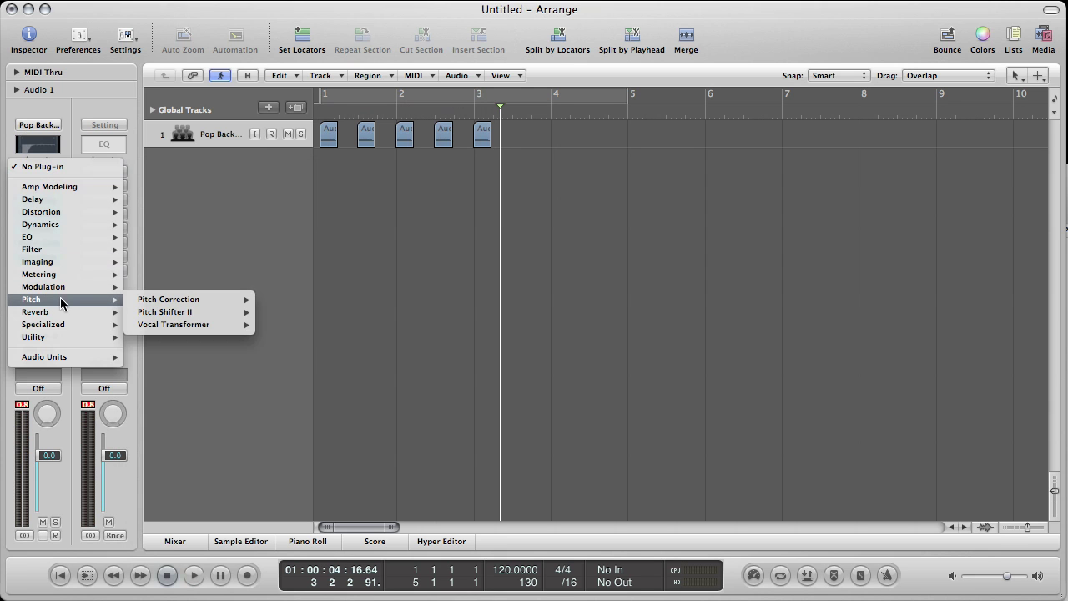
pyautogui.click(280, 324)
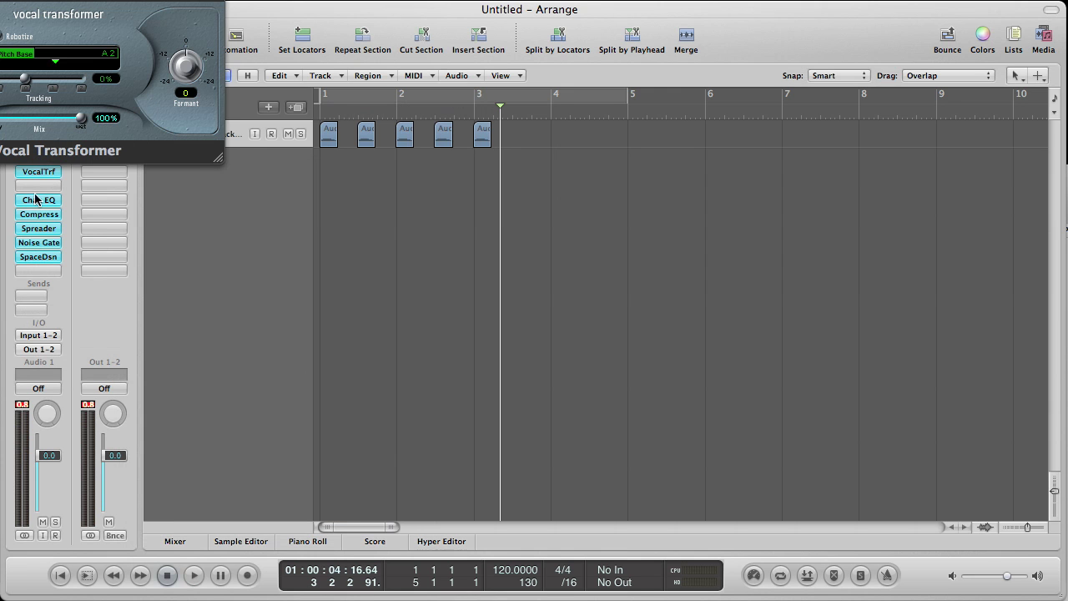
# - Insert Pitch Shifter II below Vocal Transformer, set its Mix to 100%, and close both plug-in windows
pyautogui.click(36, 187)
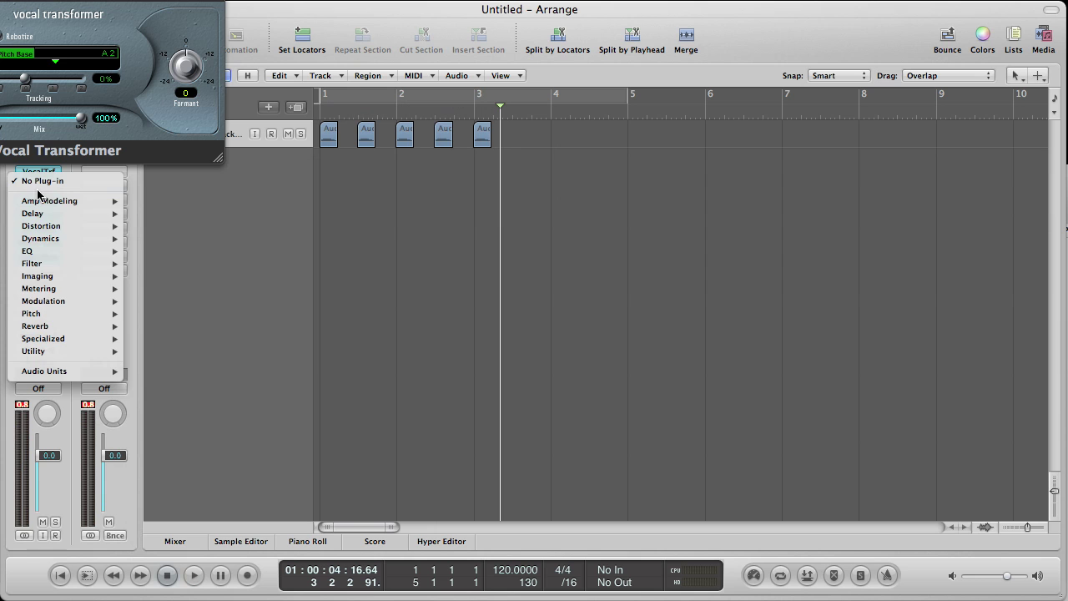
pyautogui.moveTo(74, 313)
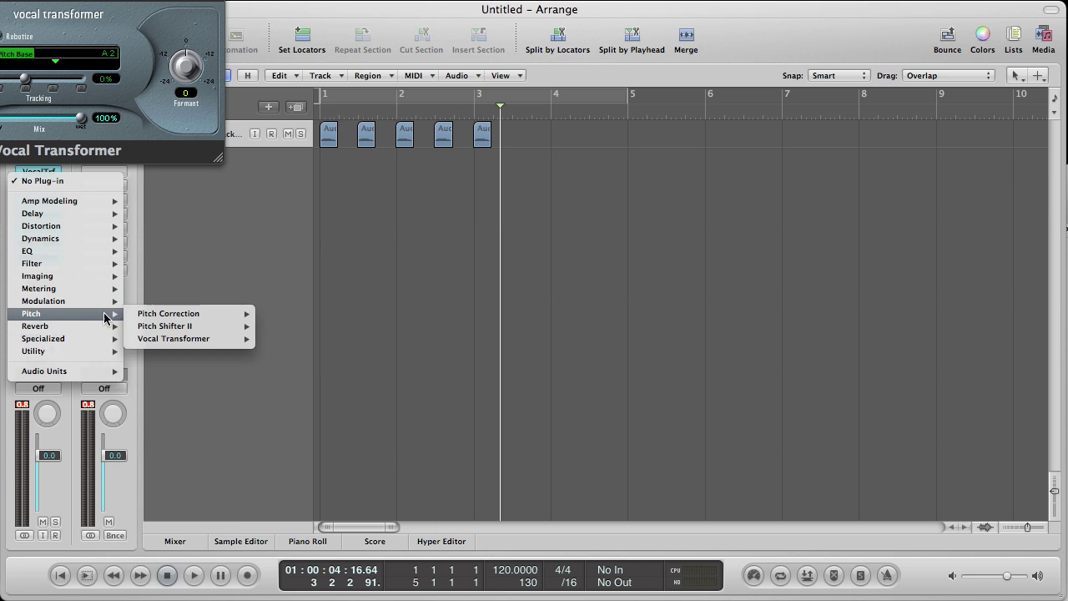
pyautogui.moveTo(192, 320)
pyautogui.click(280, 325)
pyautogui.moveTo(2, 0); pyautogui.dragTo(664, 181)
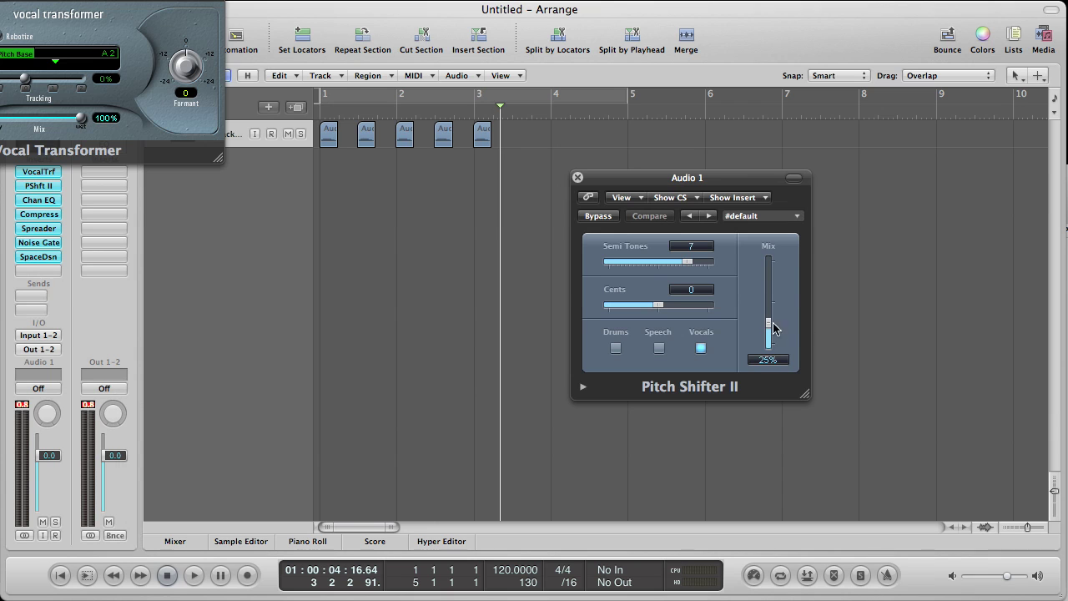
pyautogui.moveTo(768, 326); pyautogui.dragTo(778, 244)
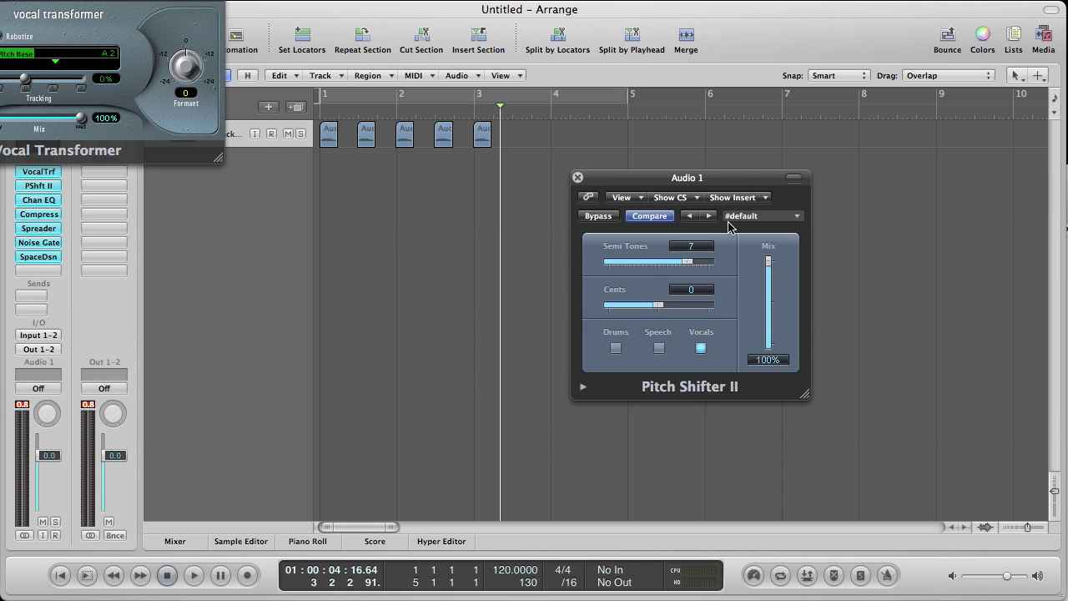
pyautogui.click(577, 178)
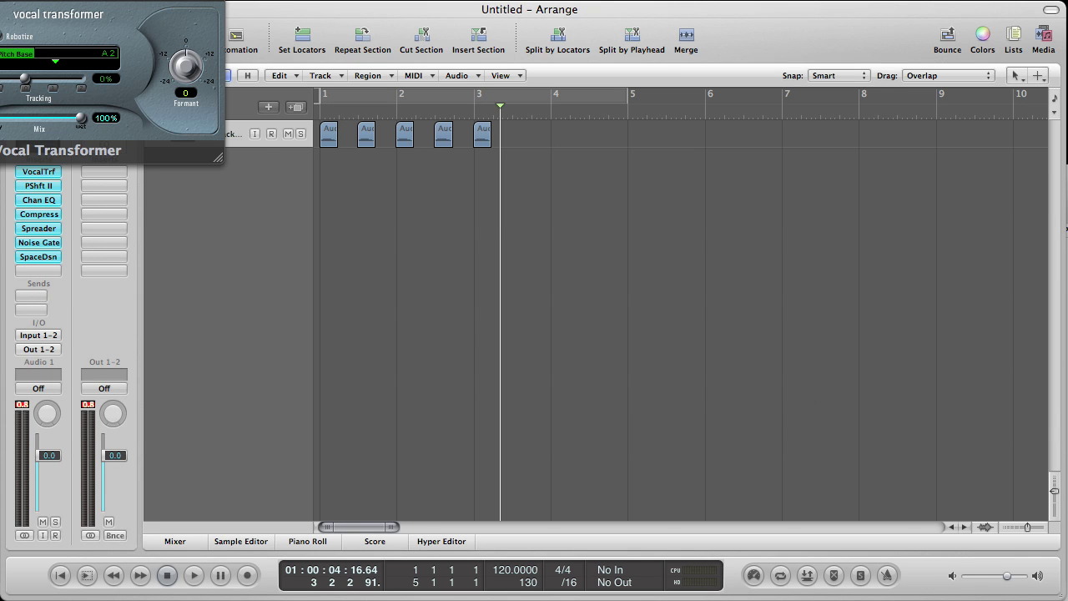
pyautogui.click(0, 0)
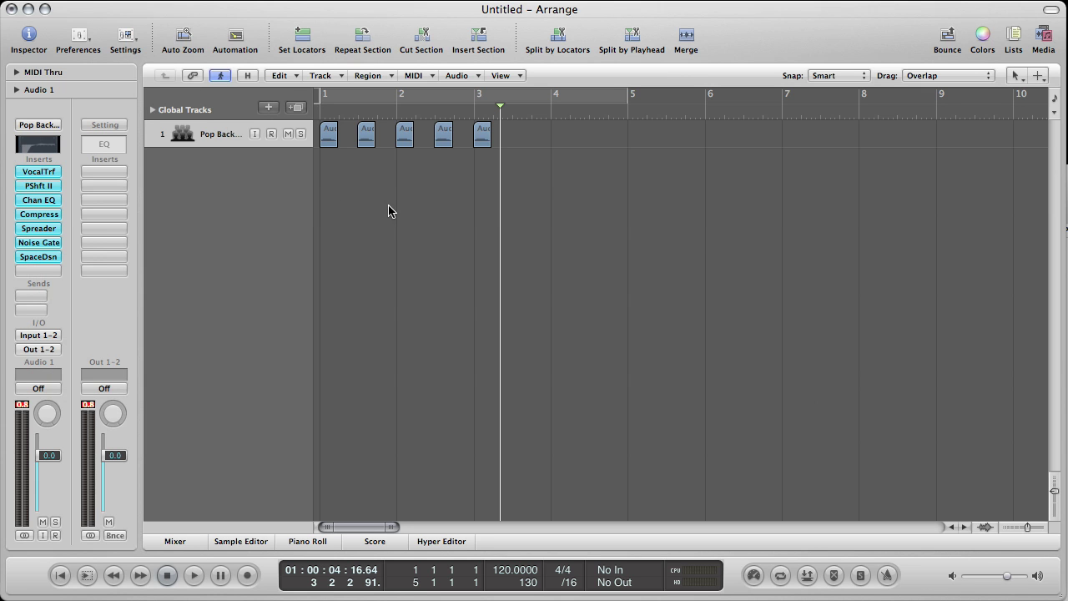
# - Show the track's automation for Vocal Transformer Mix and move the five audio regions one bar later, starting at bar 2
pyautogui.press('a')
pyautogui.click(234, 155)
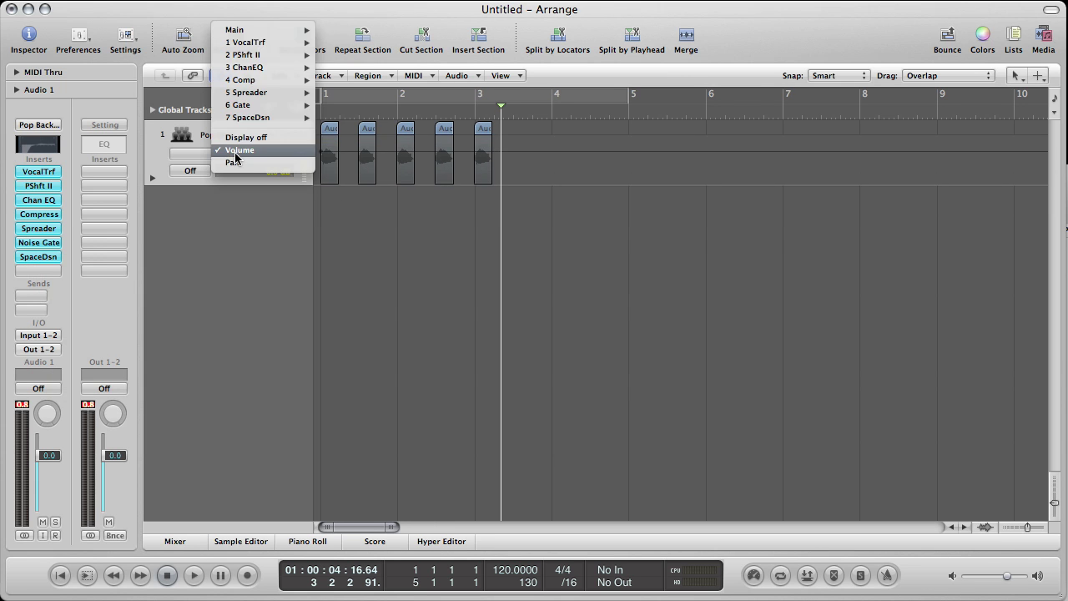
pyautogui.moveTo(265, 42)
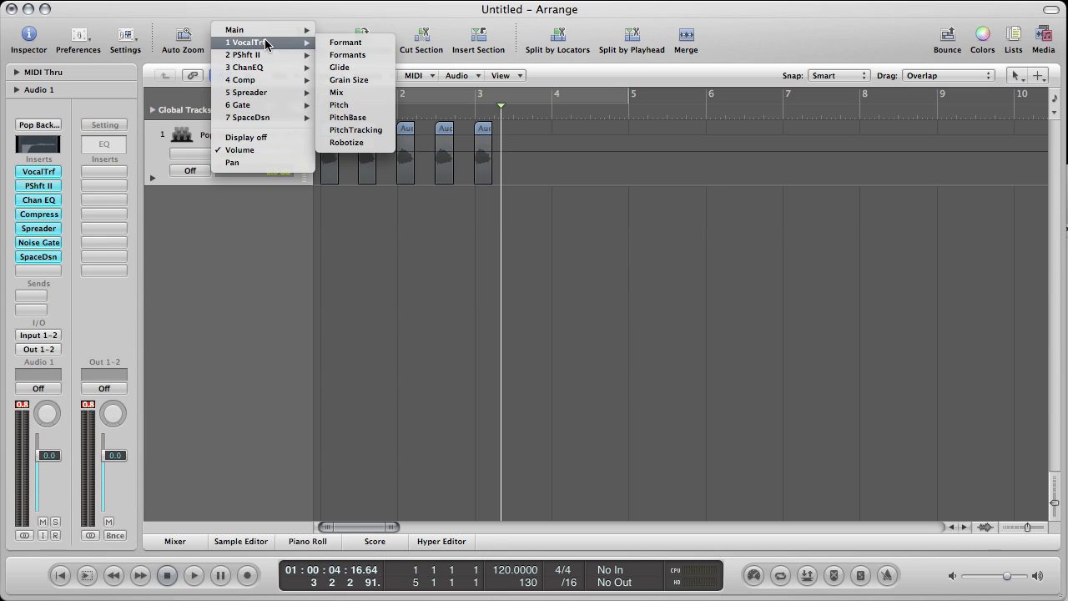
pyautogui.click(354, 93)
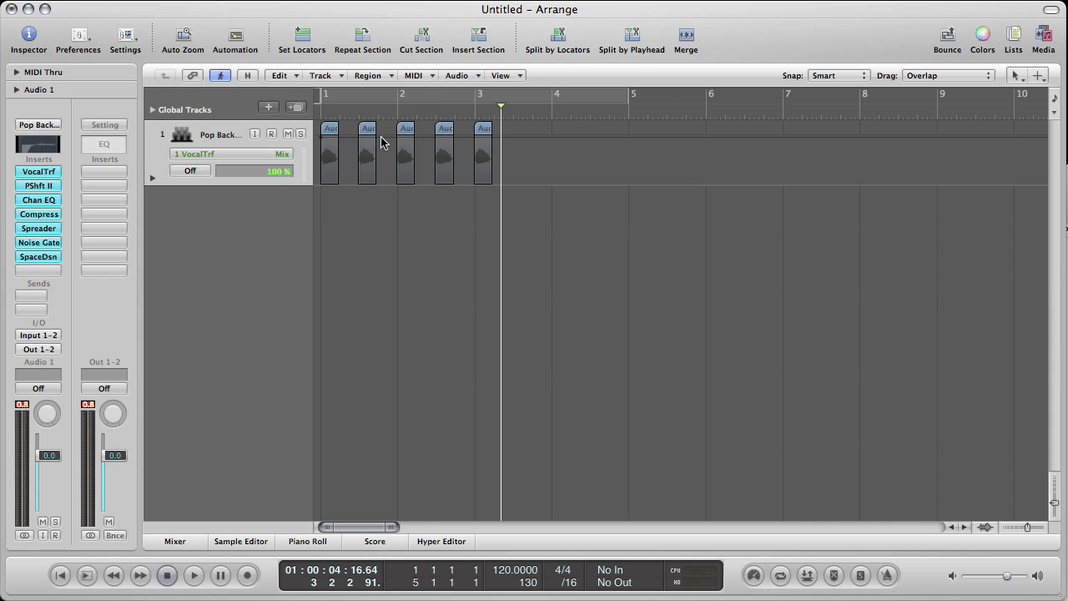
pyautogui.moveTo(555, 131); pyautogui.dragTo(407, 192)
pyautogui.click(381, 191)
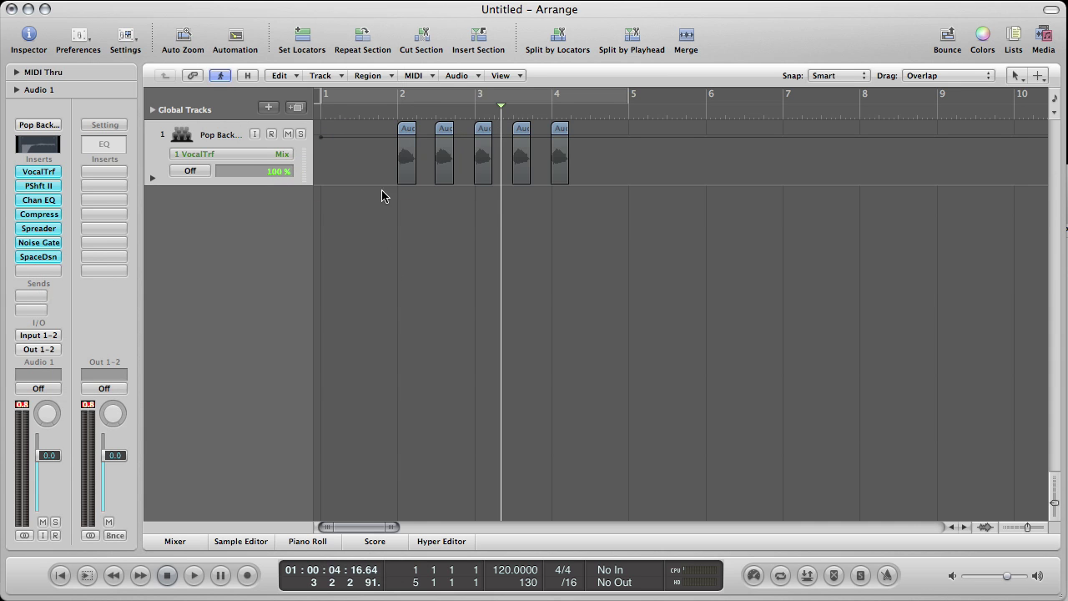
# - Place Vocal Transformer Mix automation points just before and inside the last region at bar 4
pyautogui.click(376, 138)
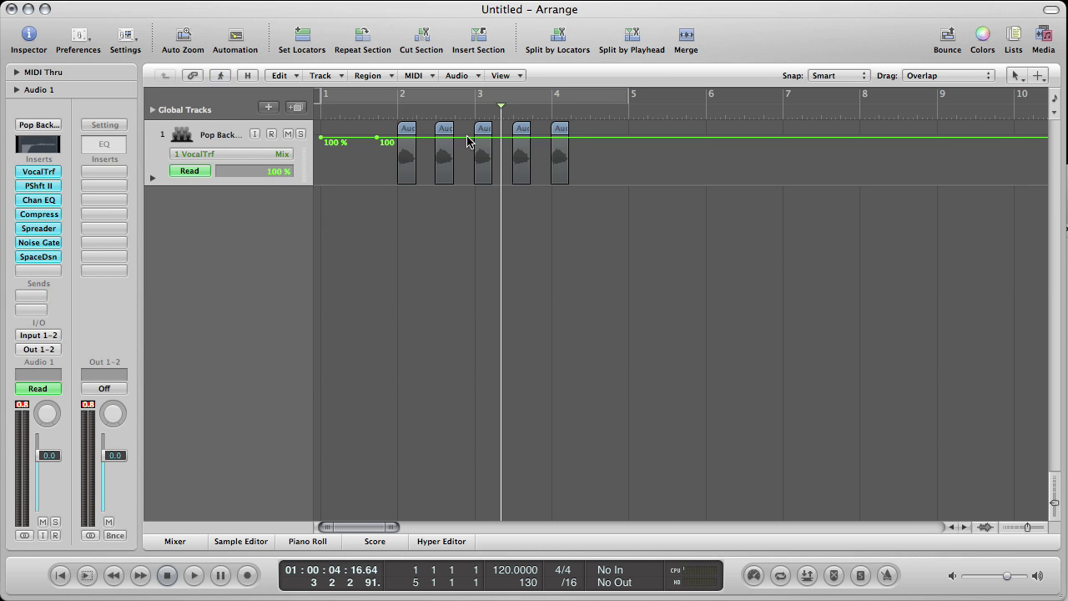
pyautogui.moveTo(377, 142); pyautogui.dragTo(556, 140)
pyautogui.press('super+Right')
pyautogui.hotkey('ctrl', 'Right')
pyautogui.hotkey('ctrl', 'Right')
pyautogui.hotkey('ctrl', 'Right')
pyautogui.hotkey('ctrl', 'Right')
pyautogui.hotkey('ctrl', 'Right')
pyautogui.hotkey('ctrl', 'Right')
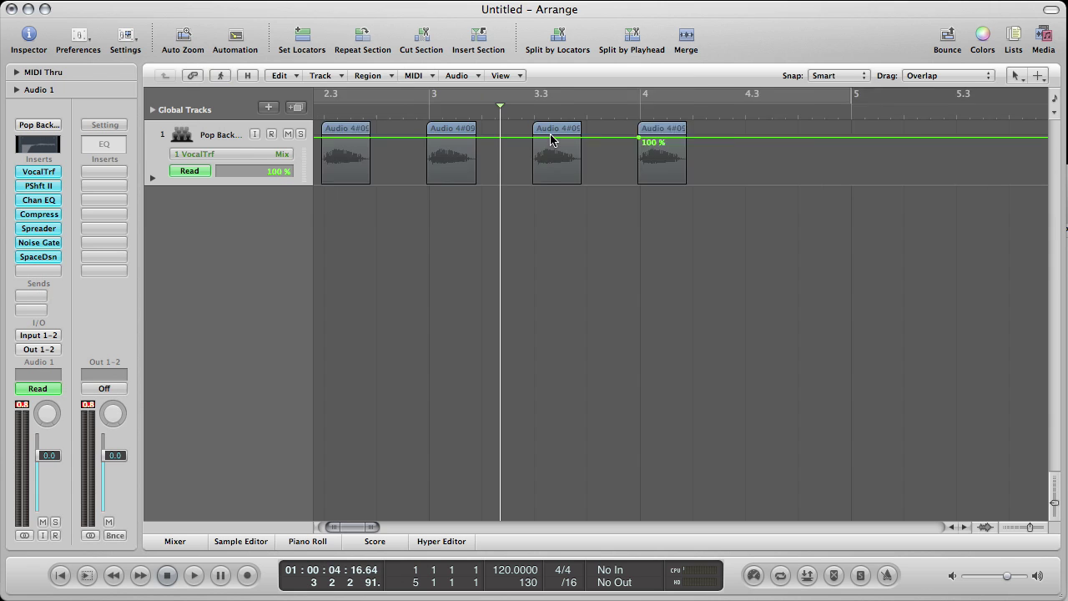
pyautogui.moveTo(804, 138); pyautogui.dragTo(788, 138)
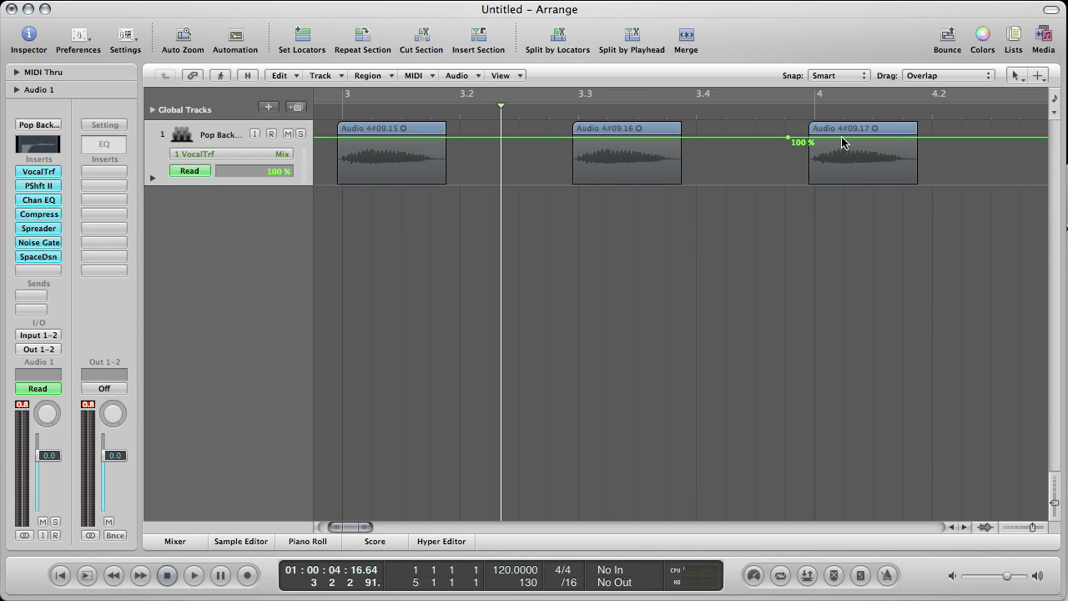
pyautogui.click(842, 137)
# - Lower the Mix automation to 0% from bar 1 up to the point just before the last region
pyautogui.moveTo(788, 139); pyautogui.dragTo(788, 218)
pyautogui.hscroll(-1, 514, 209)
pyautogui.hscroll(-10, 484, 208)
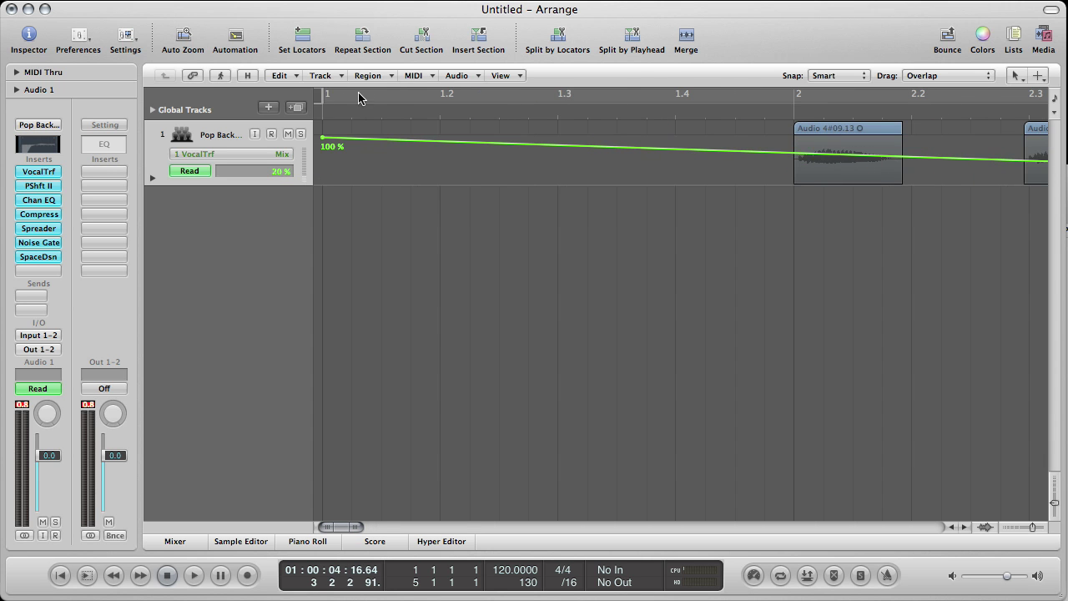
pyautogui.moveTo(323, 138); pyautogui.dragTo(324, 242)
# - Bend the Mix ramp from 0% to 100% at the last region into a gradually rising curve
pyautogui.hscroll(10, 716, 150)
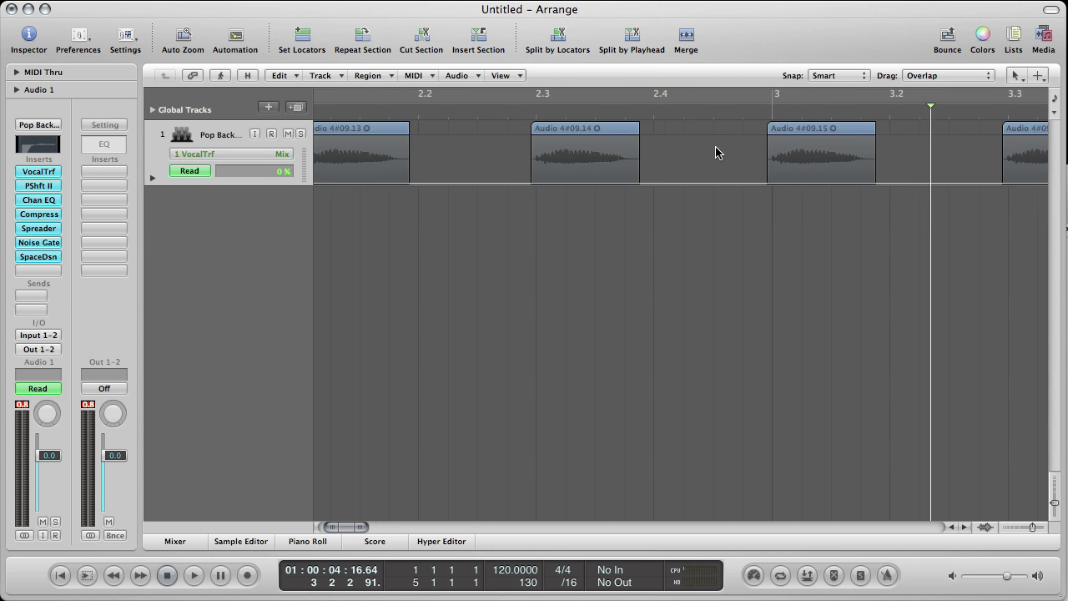
pyautogui.hscroll(2, 826, 153)
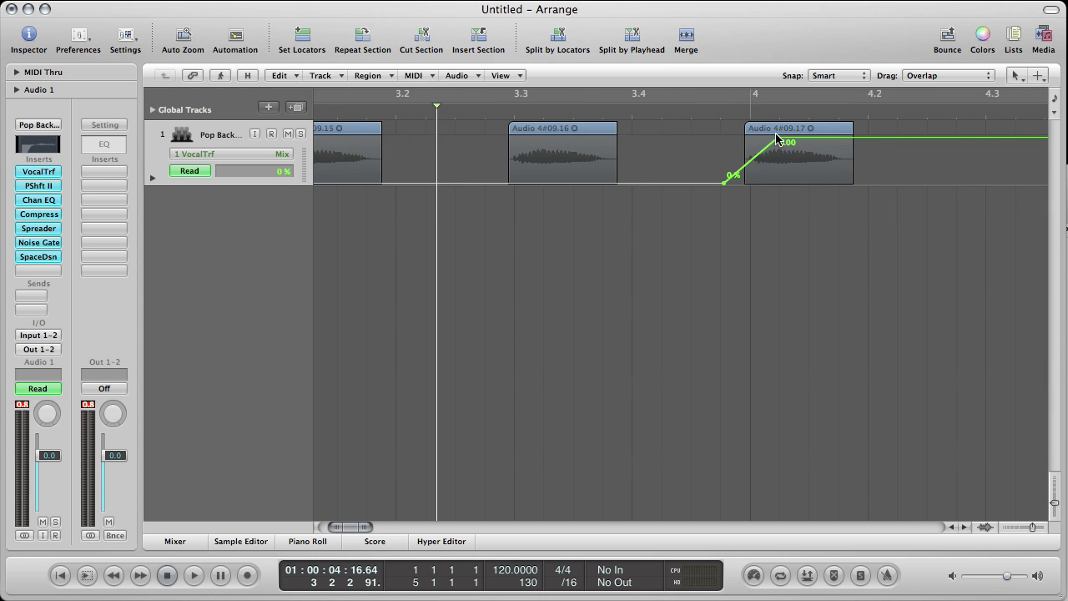
pyautogui.moveTo(778, 136); pyautogui.dragTo(776, 171)
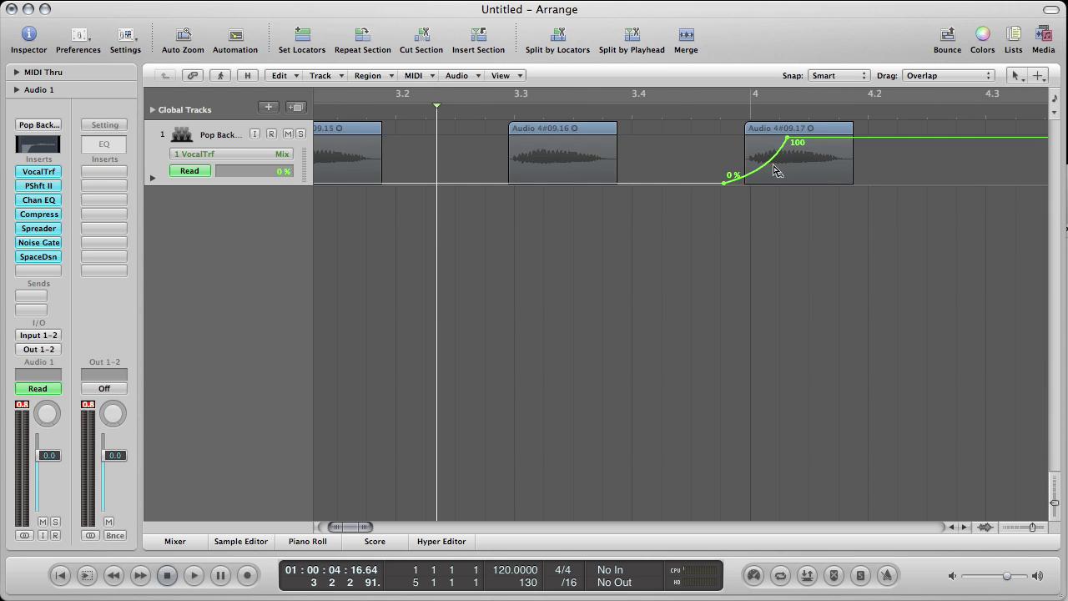
# - Automate Vocal Transformer Pitch on the last region, rising from 0 to +3 at its start and falling to -20 at its end
pyautogui.click(240, 159)
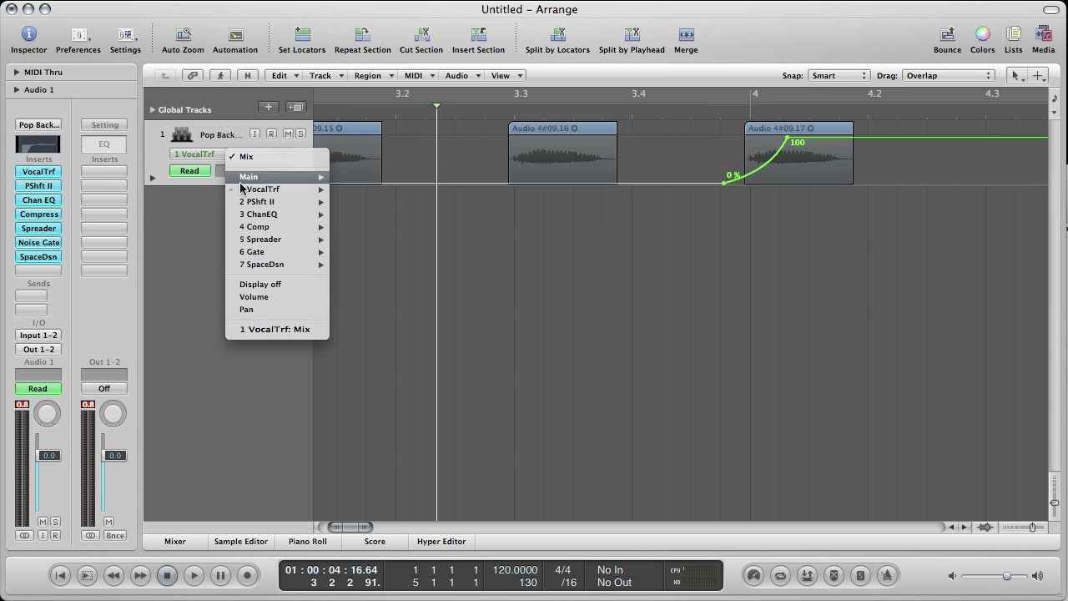
pyautogui.moveTo(259, 189)
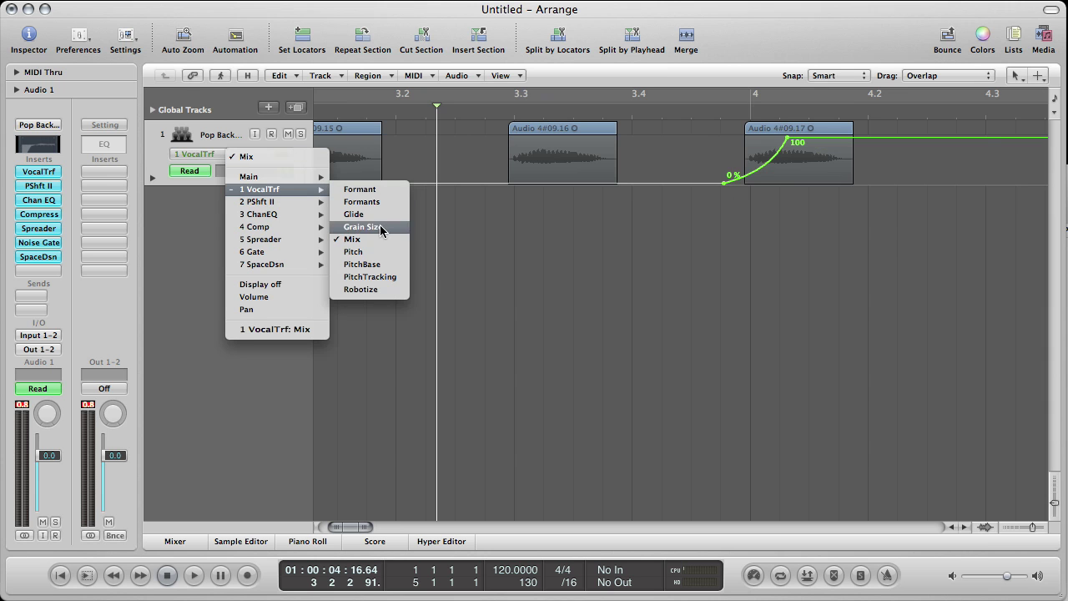
pyautogui.click(381, 253)
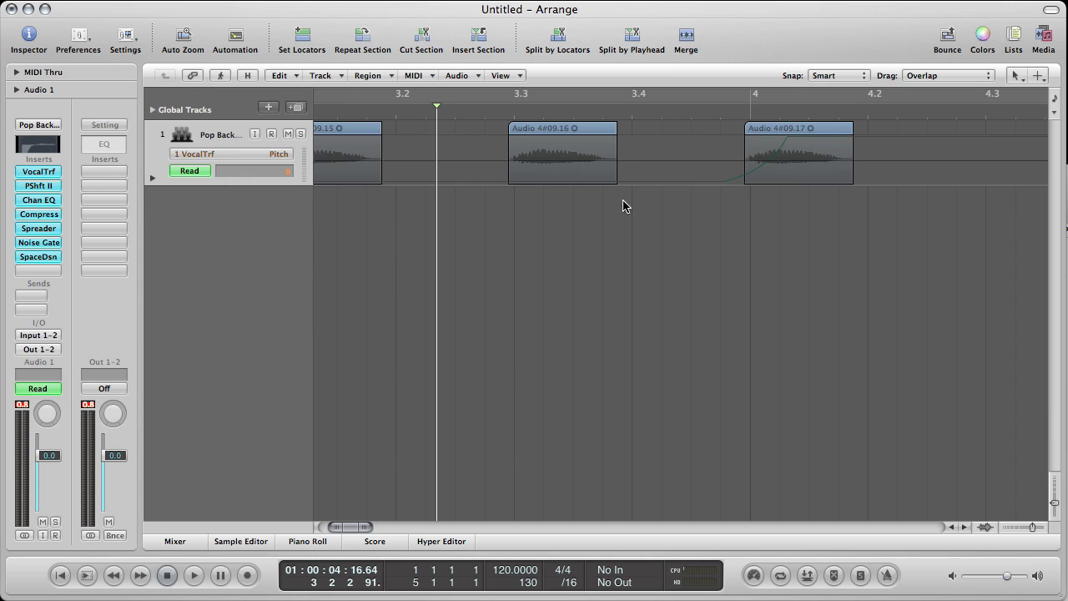
pyautogui.hscroll(3, 661, 207)
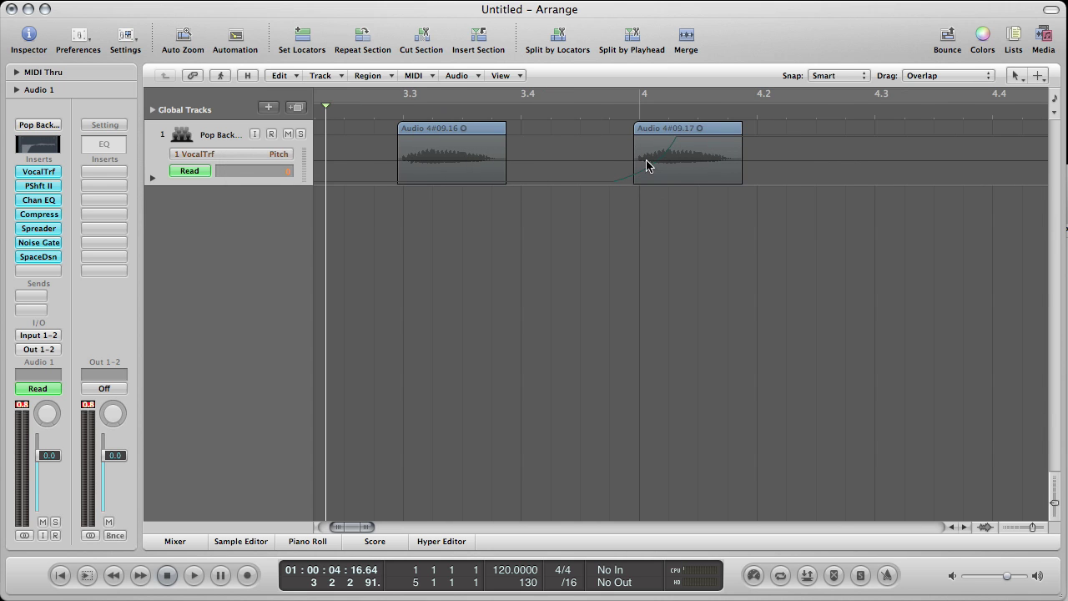
pyautogui.click(738, 161)
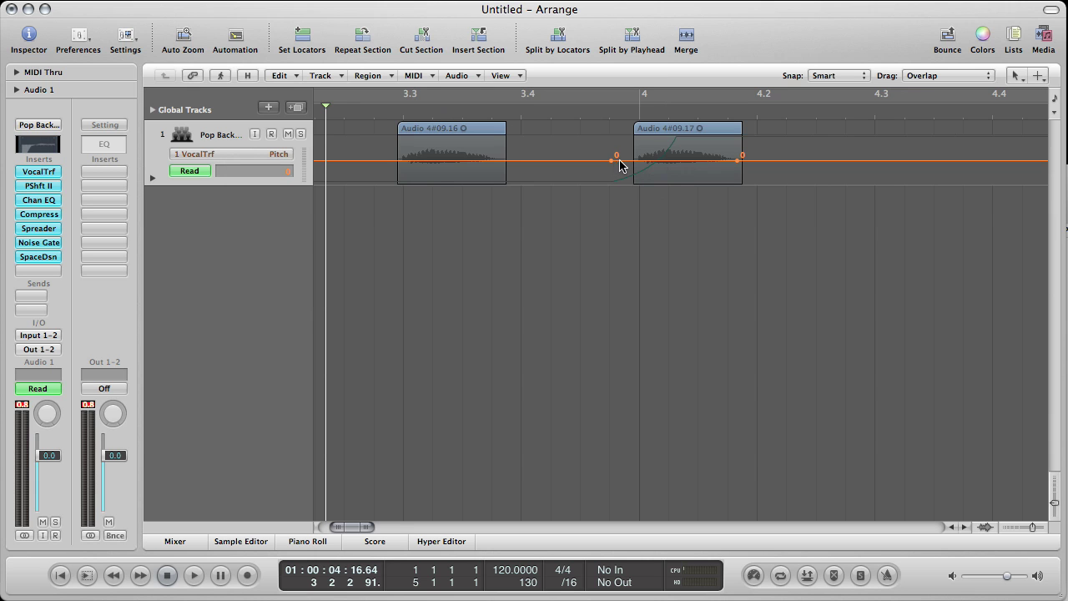
pyautogui.click(631, 161)
pyautogui.moveTo(631, 164)
pyautogui.mouseDown()
pyautogui.moveTo(632, 147)
pyautogui.moveTo(631, 158)
pyautogui.mouseUp()
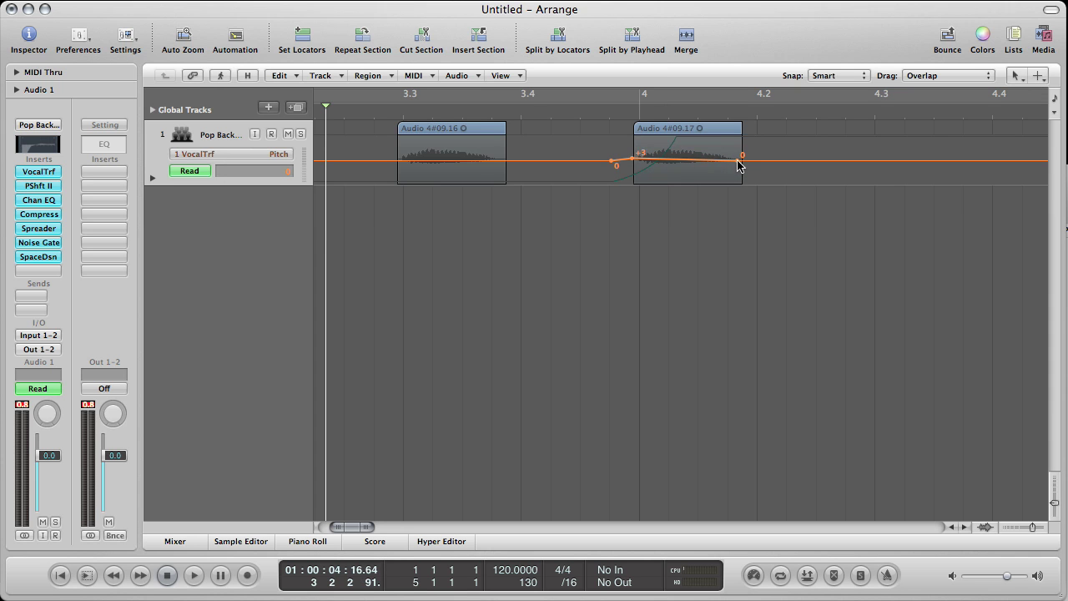
pyautogui.moveTo(738, 161); pyautogui.dragTo(738, 179)
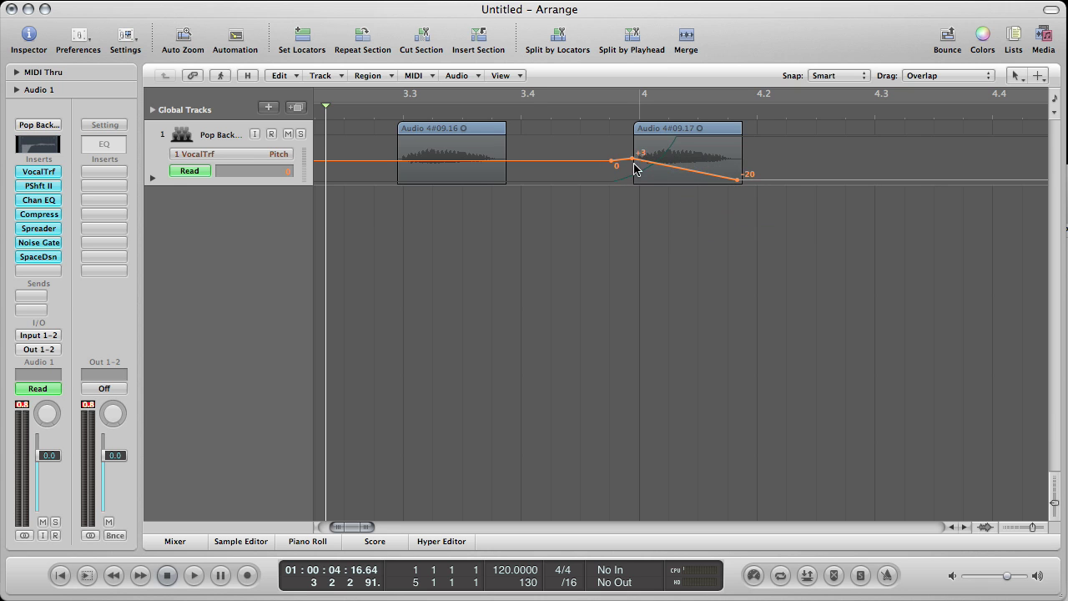
# - Display the Pitch Shifter II Semitones automation and add points at the start and end of the last region
pyautogui.click(237, 161)
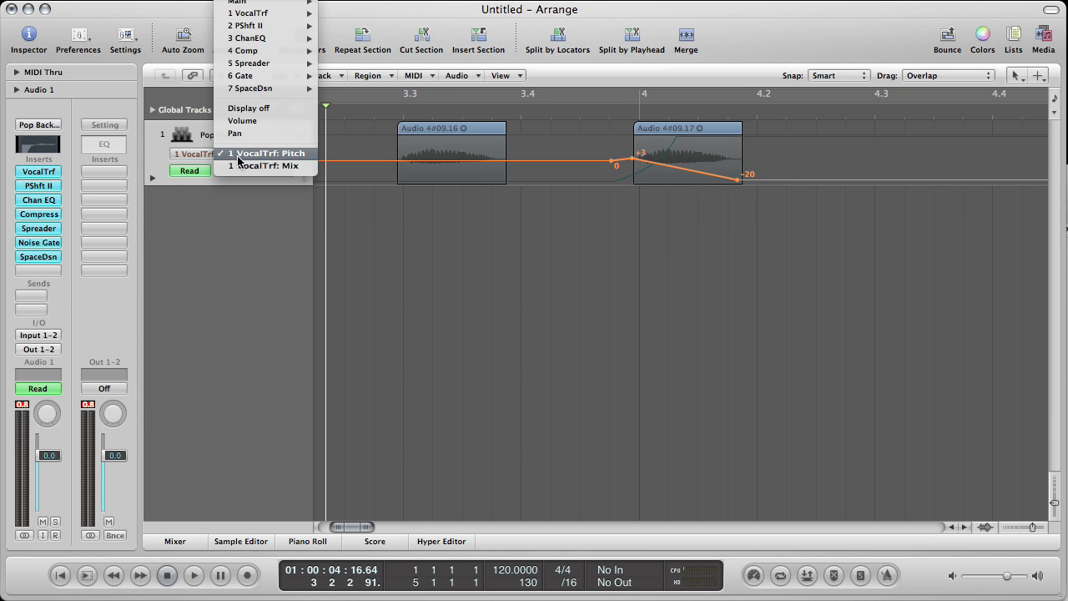
pyautogui.moveTo(248, 26)
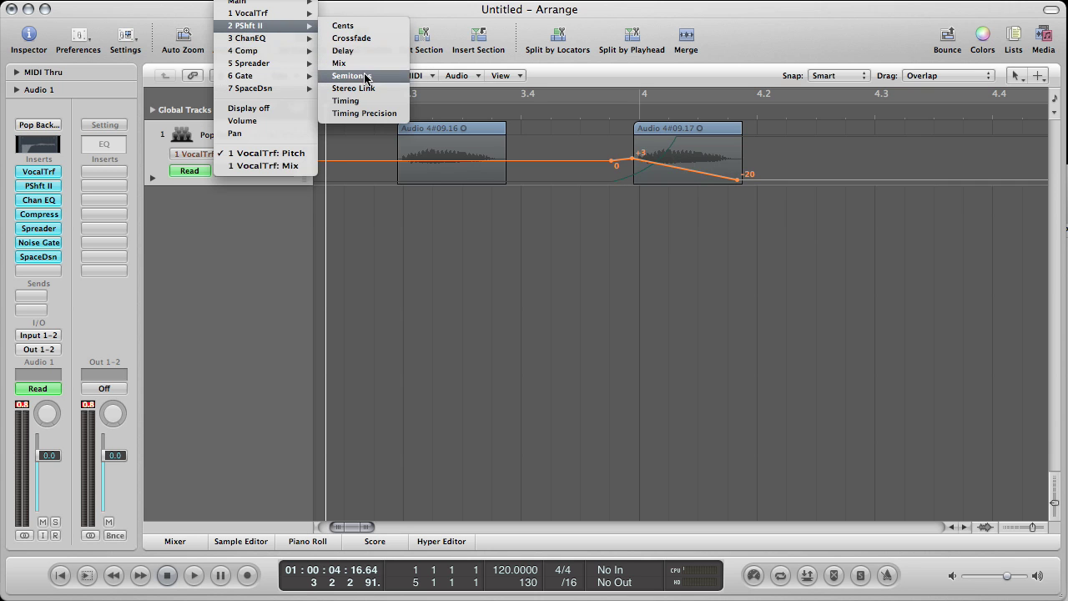
pyautogui.click(362, 76)
pyautogui.hotkey('ctrl', 'Right')
pyautogui.hotkey('ctrl', 'Right')
pyautogui.hotkey('ctrl', 'Right')
pyautogui.hotkey('ctrl', 'Right')
pyautogui.hotkey('ctrl', 'Right')
pyautogui.hotkey('ctrl', 'Right')
pyautogui.hotkey('ctrl', 'Right')
pyautogui.hotkey('ctrl', 'Right')
pyautogui.hotkey('ctrl', 'Right')
pyautogui.hotkey('ctrl', 'Right')
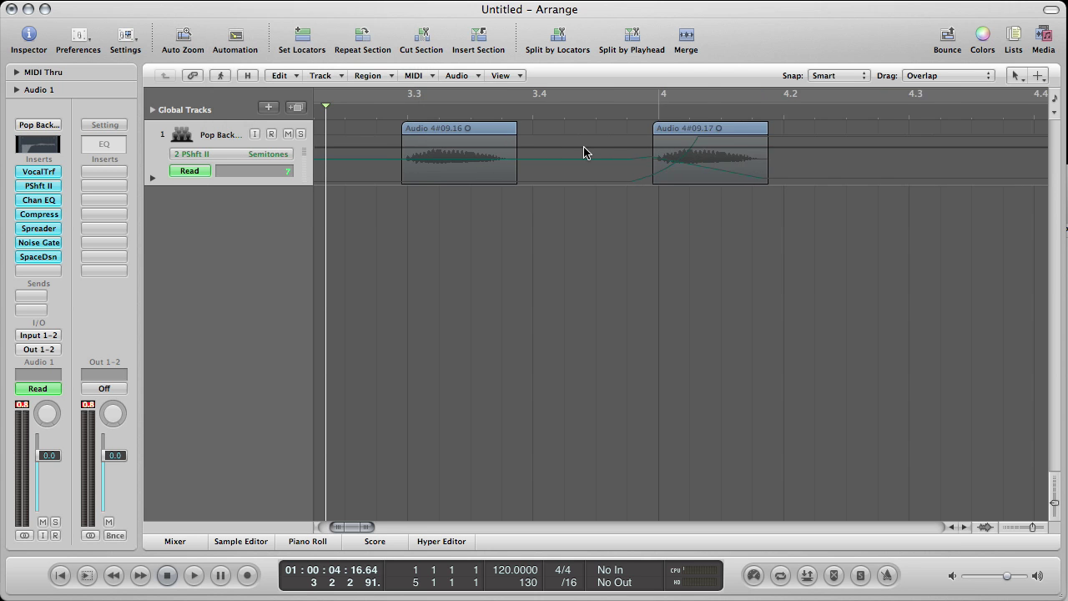
pyautogui.hotkey('ctrl', 'Right')
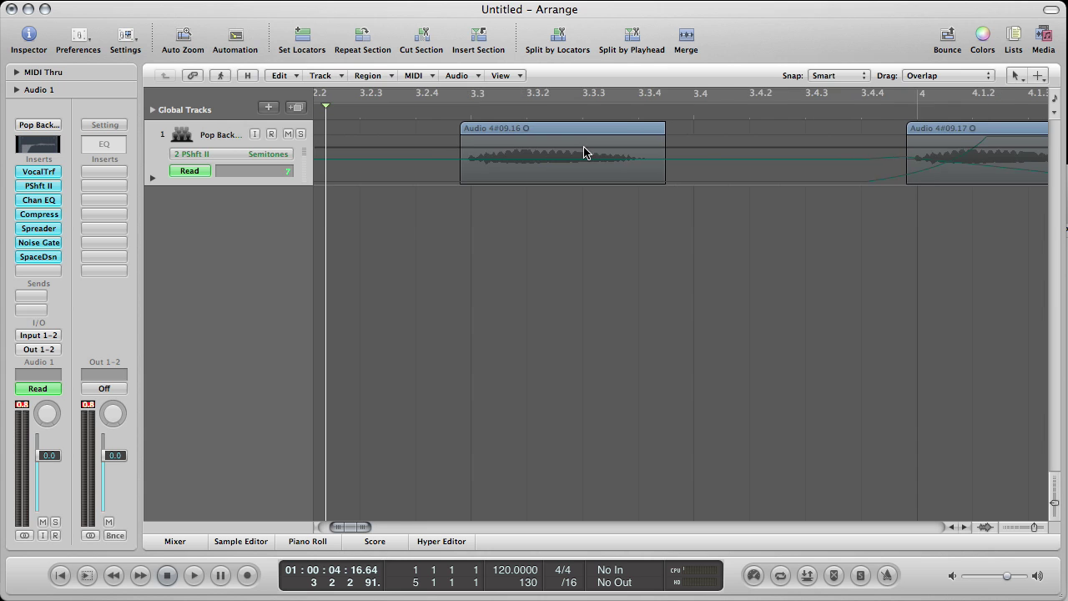
pyautogui.hscroll(6, 584, 149)
pyautogui.press('super+Right')
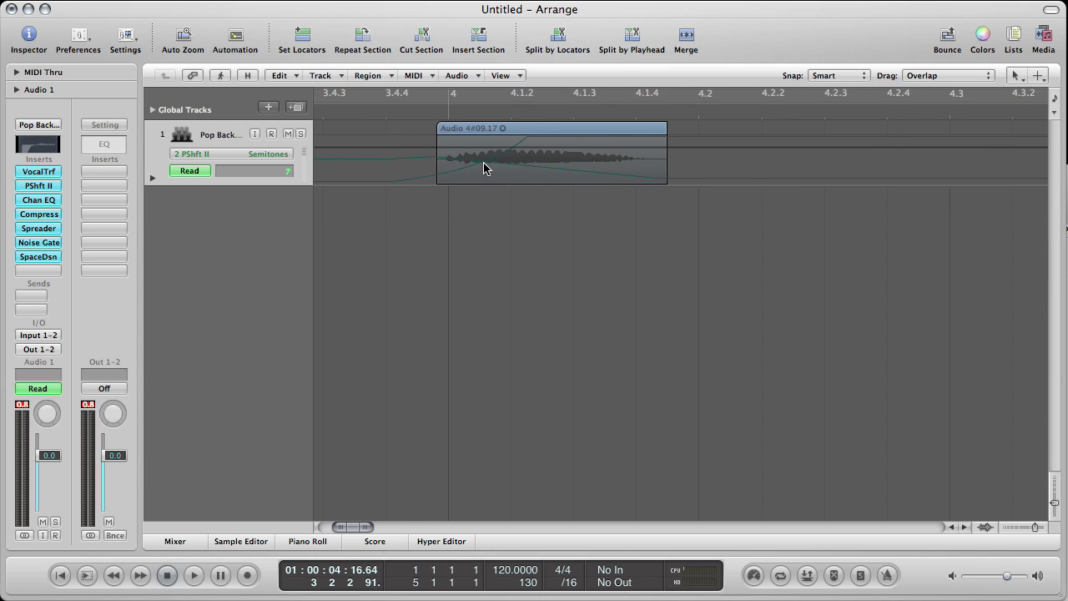
pyautogui.click(536, 148)
pyautogui.click(938, 147)
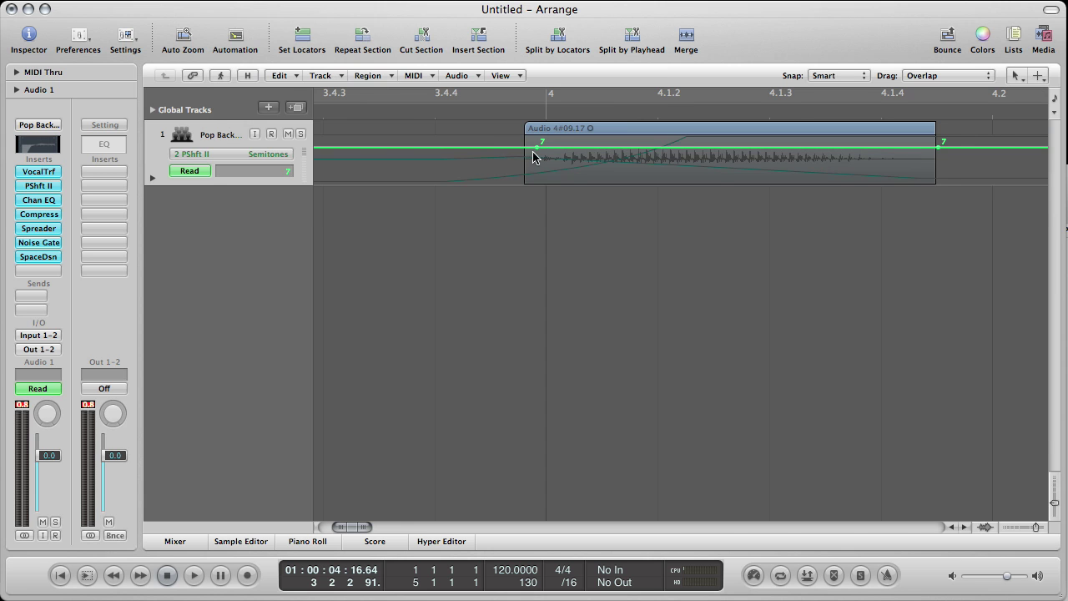
# - Shape the Semitones automation into descending steps from 3 at the last region's start to -11 near its end
pyautogui.moveTo(535, 148); pyautogui.dragTo(535, 156)
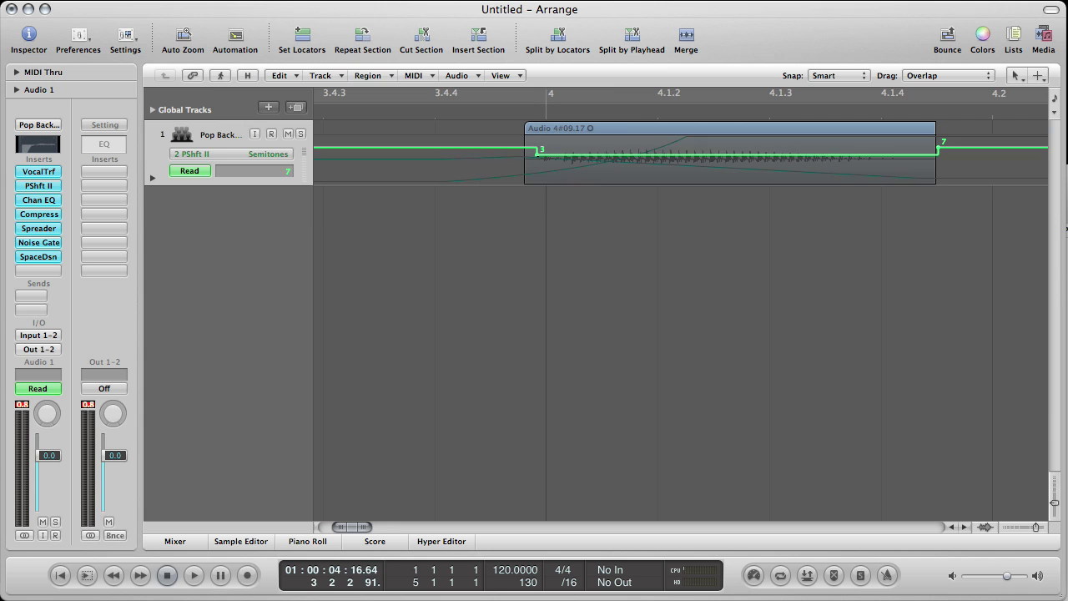
pyautogui.click(594, 155)
pyautogui.moveTo(550, 160); pyautogui.dragTo(580, 163)
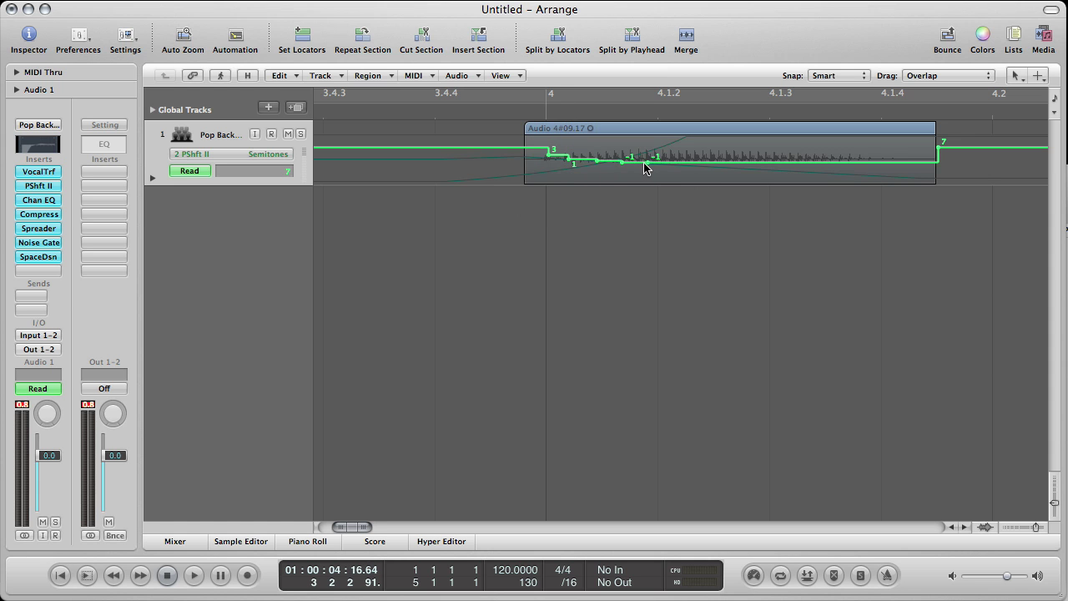
pyautogui.moveTo(670, 165); pyautogui.dragTo(716, 173)
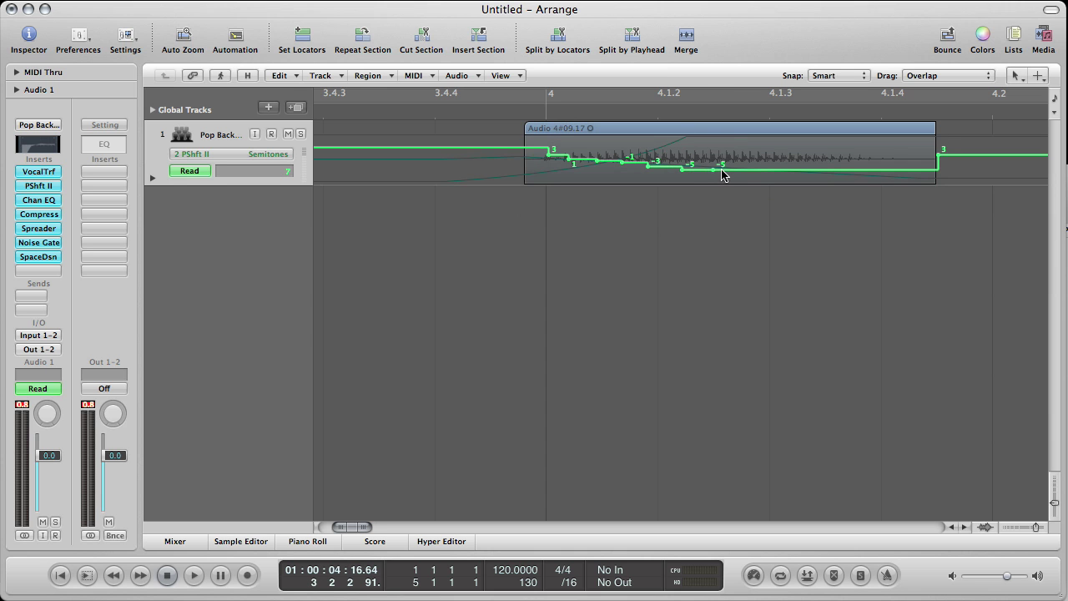
pyautogui.moveTo(738, 175); pyautogui.dragTo(857, 181)
pyautogui.click(761, 177)
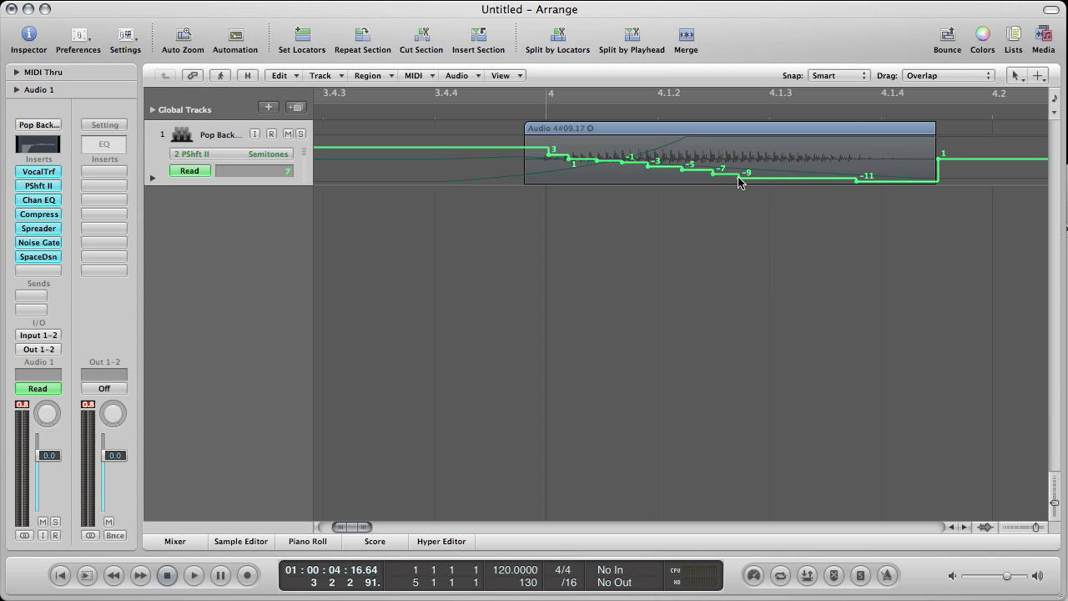
# - Move the 0, -1, -3, -5, -7 and -9 Semitones points later to spread the descending steps across the last region
pyautogui.moveTo(739, 181); pyautogui.dragTo(818, 179)
pyautogui.moveTo(712, 173); pyautogui.dragTo(771, 173)
pyautogui.moveTo(683, 173); pyautogui.dragTo(731, 173)
pyautogui.moveTo(650, 166); pyautogui.dragTo(693, 166)
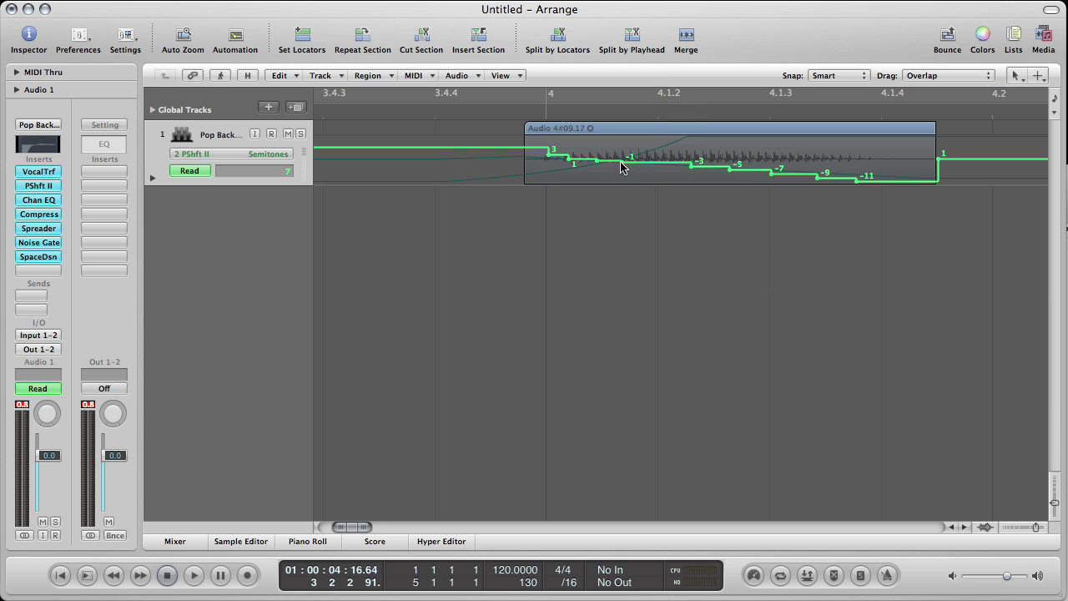
pyautogui.moveTo(621, 166)
pyautogui.mouseDown()
pyautogui.moveTo(648, 165)
pyautogui.moveTo(611, 162)
pyautogui.mouseUp()
# - Review the Vocal Transformer Pitch and Mix automation curves over the last region
pyautogui.click(210, 156)
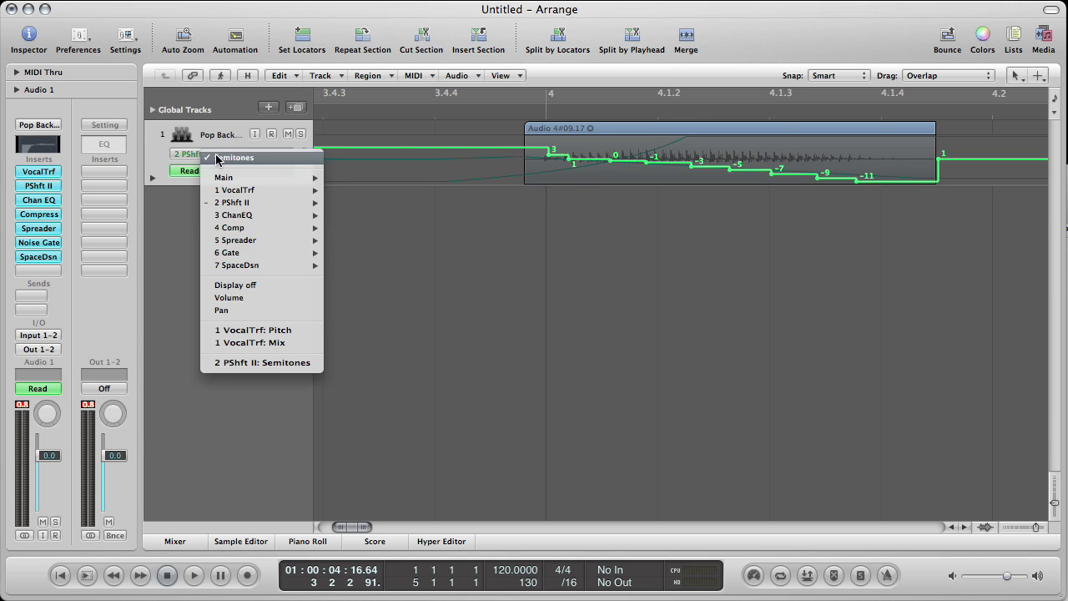
pyautogui.moveTo(264, 197)
pyautogui.click(275, 331)
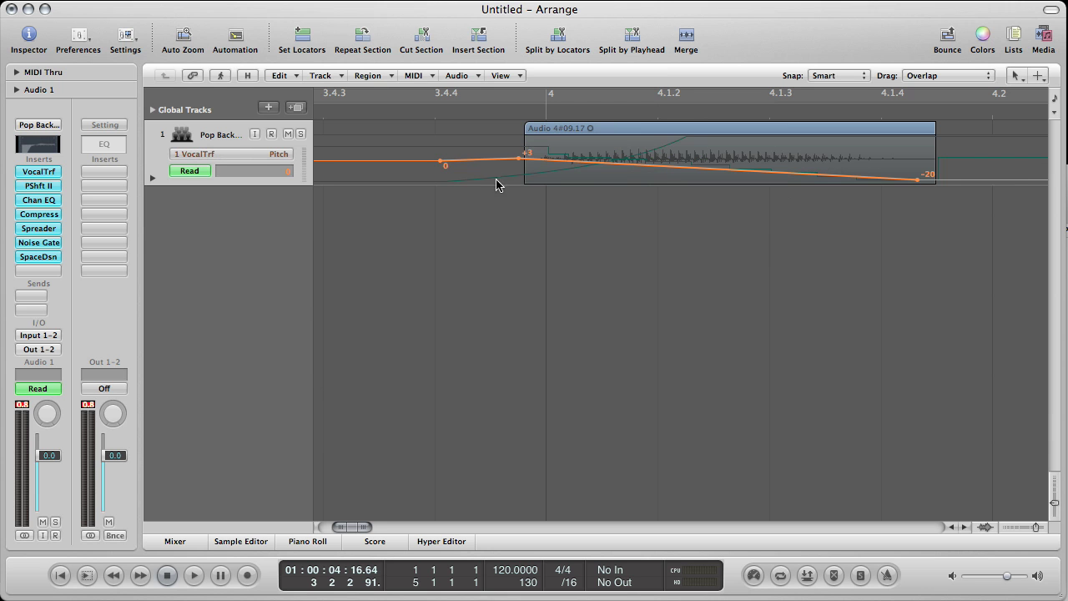
pyautogui.click(265, 158)
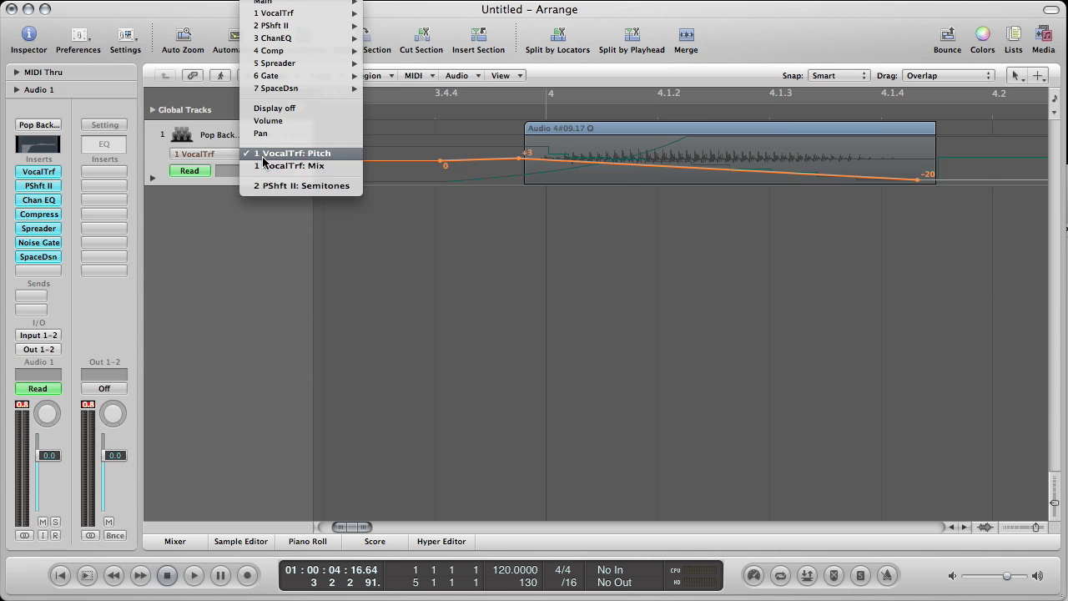
pyautogui.click(276, 165)
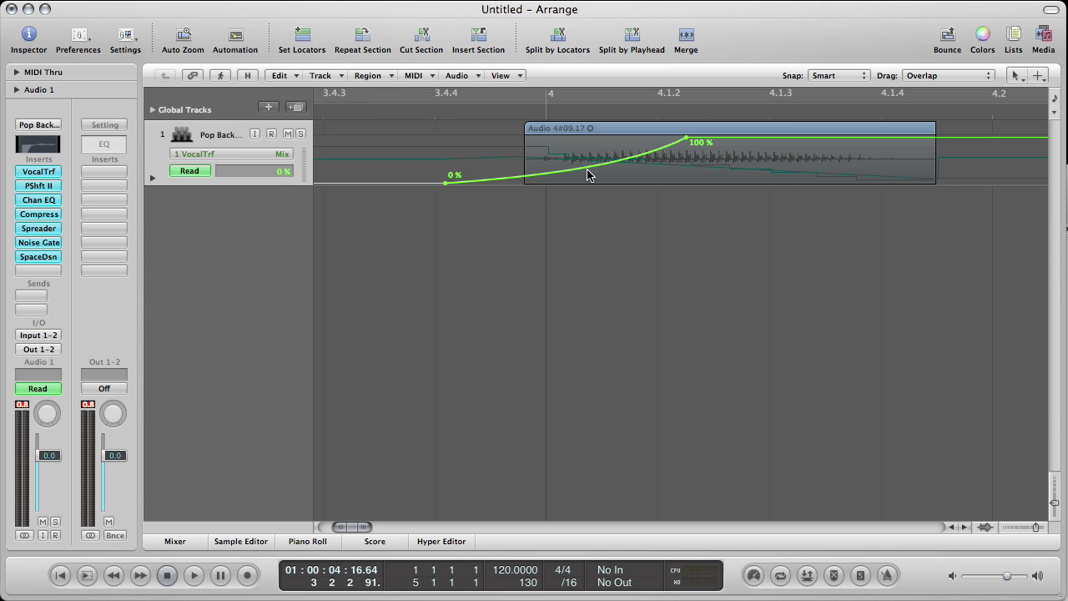
# - Play the vocal track from bar 1 with all the regions in view, stopping after the first ones
pyautogui.hotkey('ctrl', 'Left')
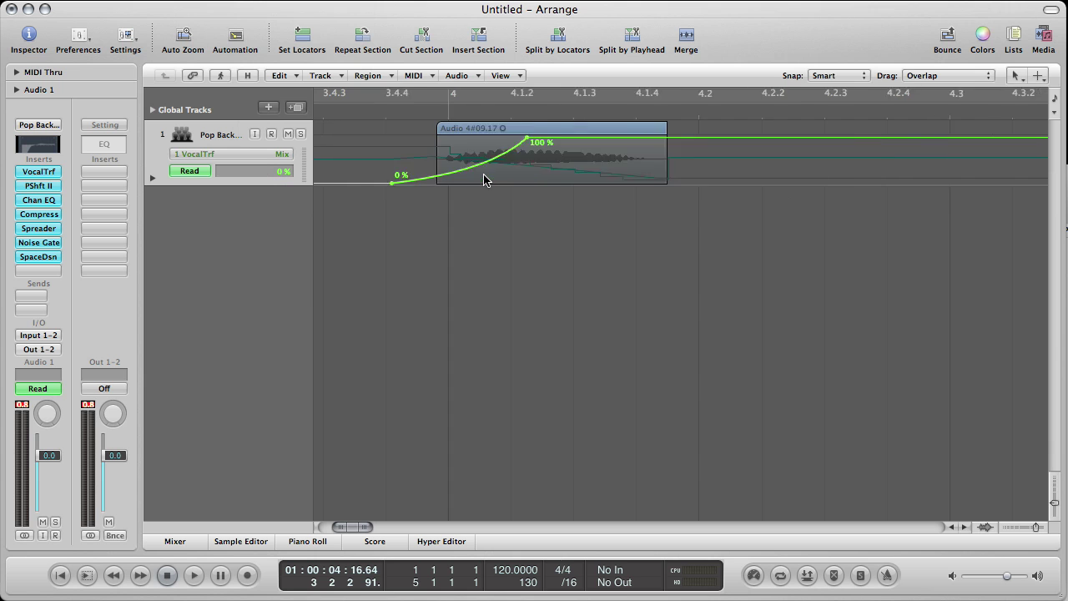
pyautogui.hotkey('ctrl', 'Left')
pyautogui.press('Return')
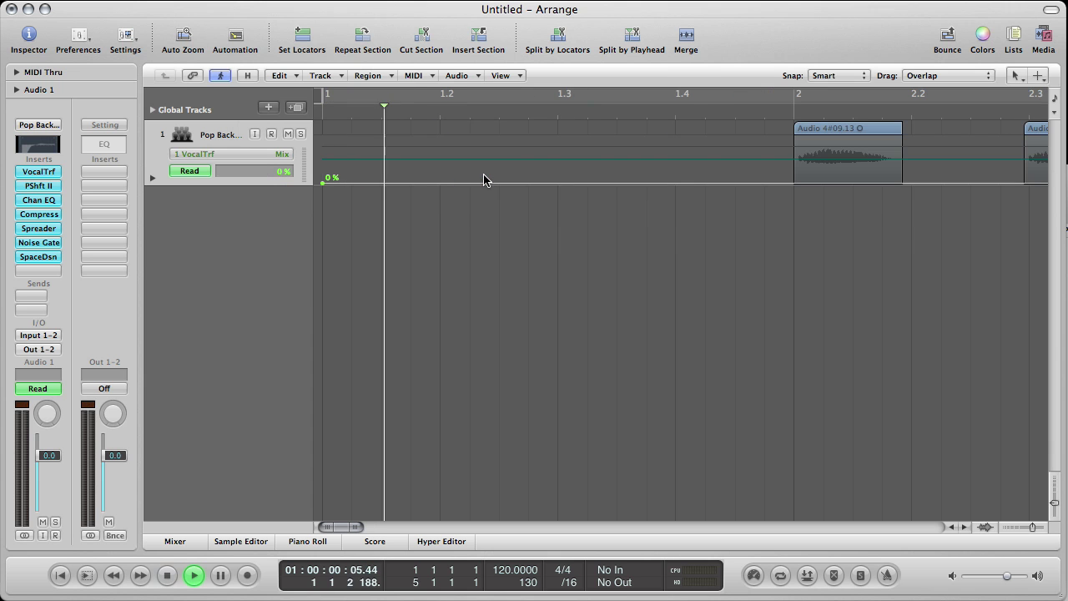
pyautogui.hotkey('ctrl', 'Left')
pyautogui.hotkey('ctrl', 'Left')
pyautogui.hotkey('ctrl', 'Left')
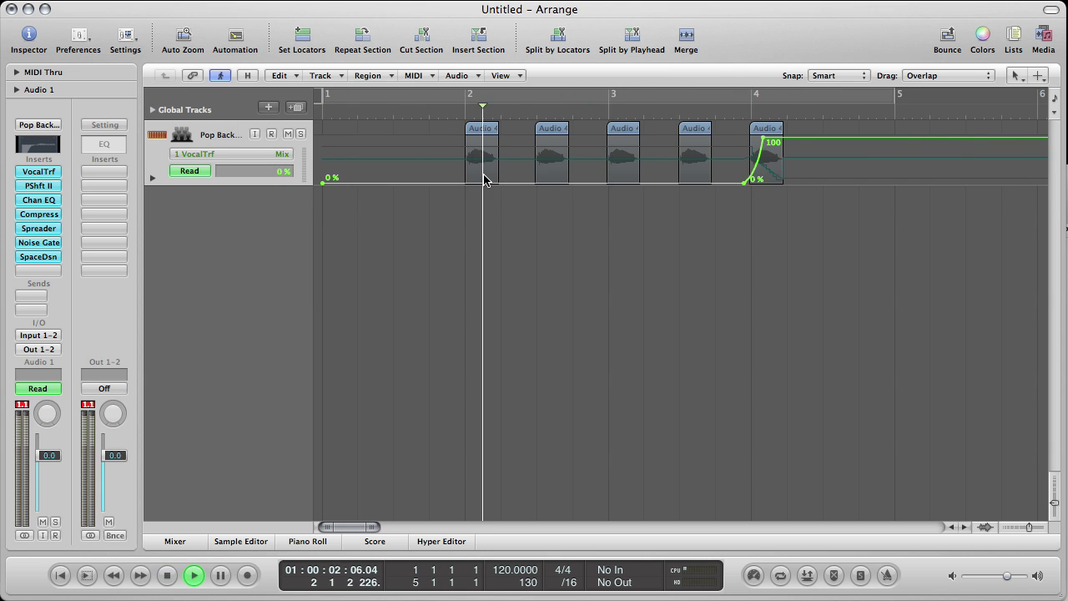
pyautogui.press('space')
# - Try lowering the Pitch Shifter II Semitones automation line ahead of the last region, and undo the change
pyautogui.click(272, 154)
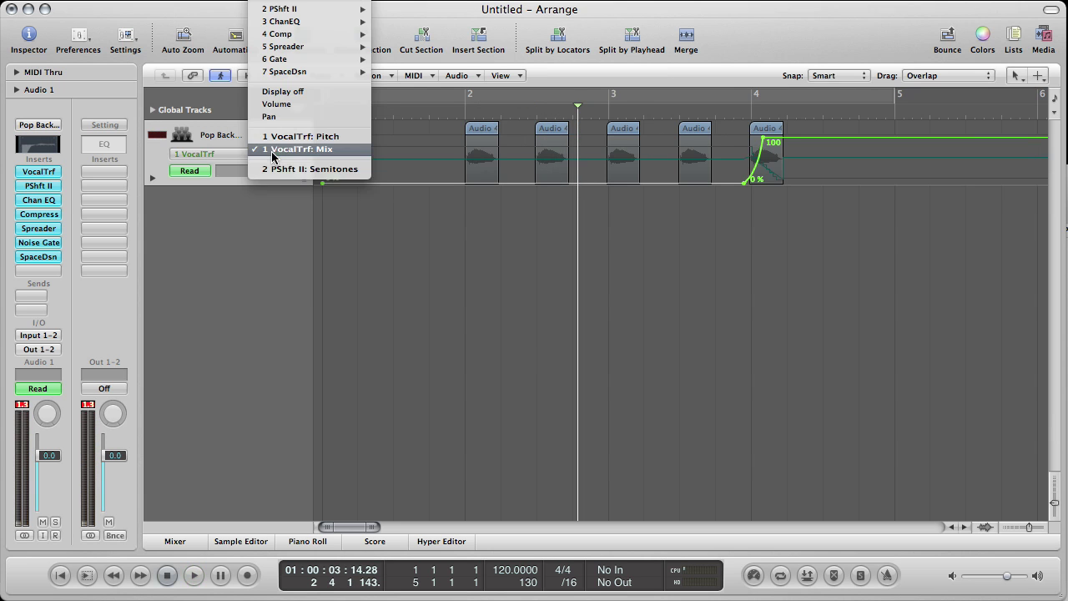
pyautogui.click(276, 170)
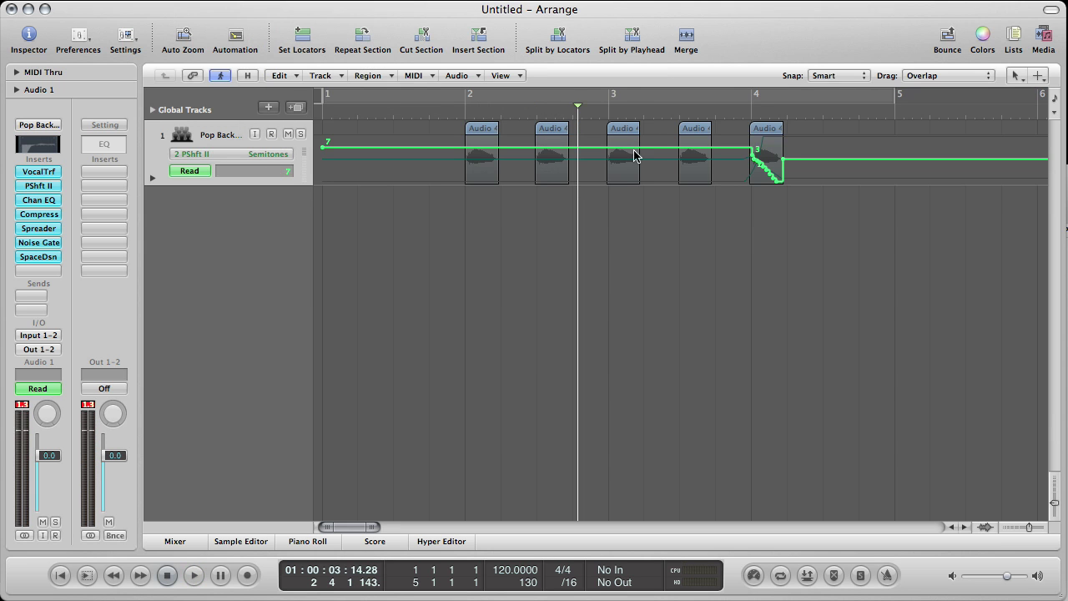
pyautogui.moveTo(598, 150); pyautogui.dragTo(594, 161)
pyautogui.press('super+z')
# - Automate the Pitch Shifter II Mix at 0% from bar 1, rising to 100% just before the last region
pyautogui.click(254, 160)
pyautogui.moveTo(277, 2)
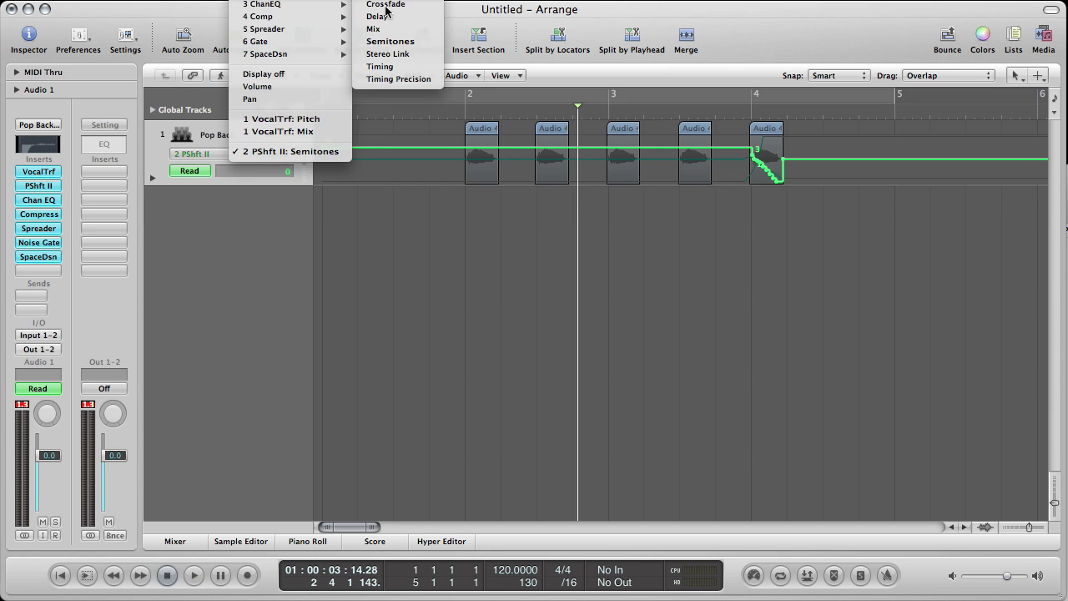
pyautogui.click(390, 32)
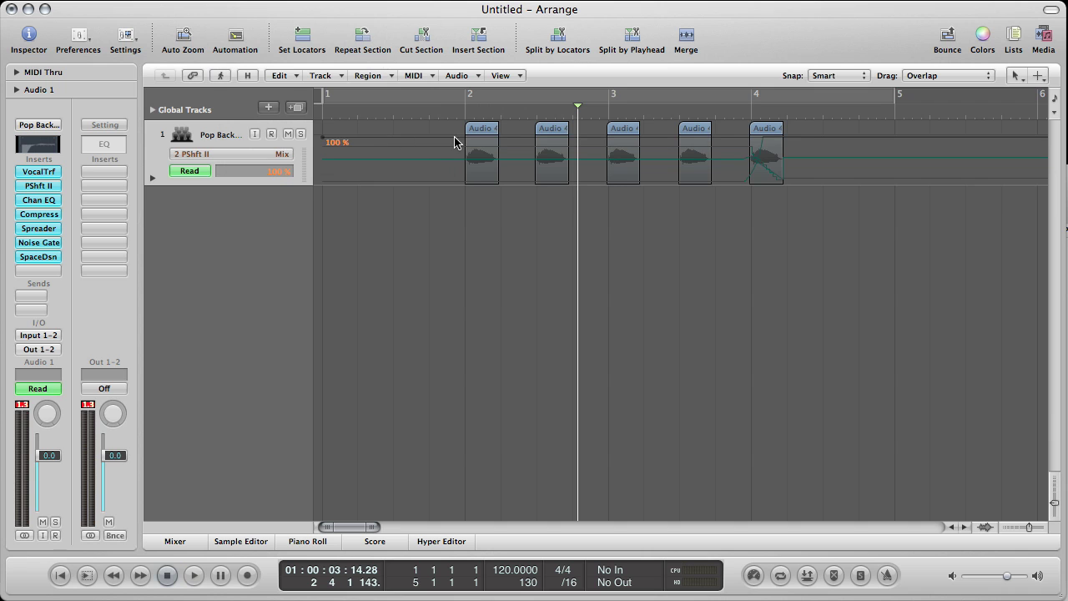
pyautogui.click(738, 140)
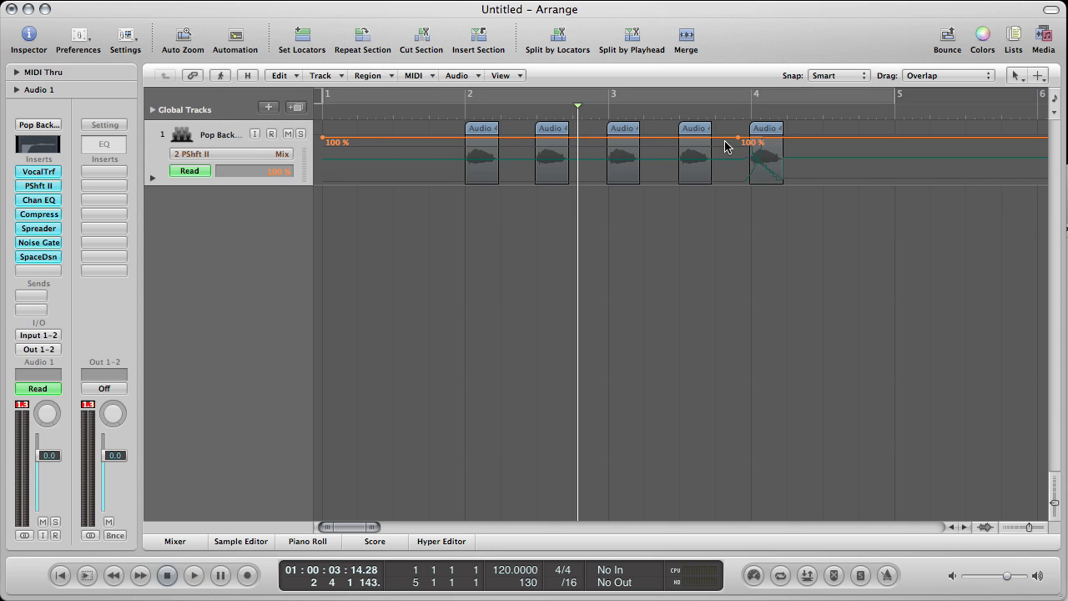
pyautogui.click(735, 137)
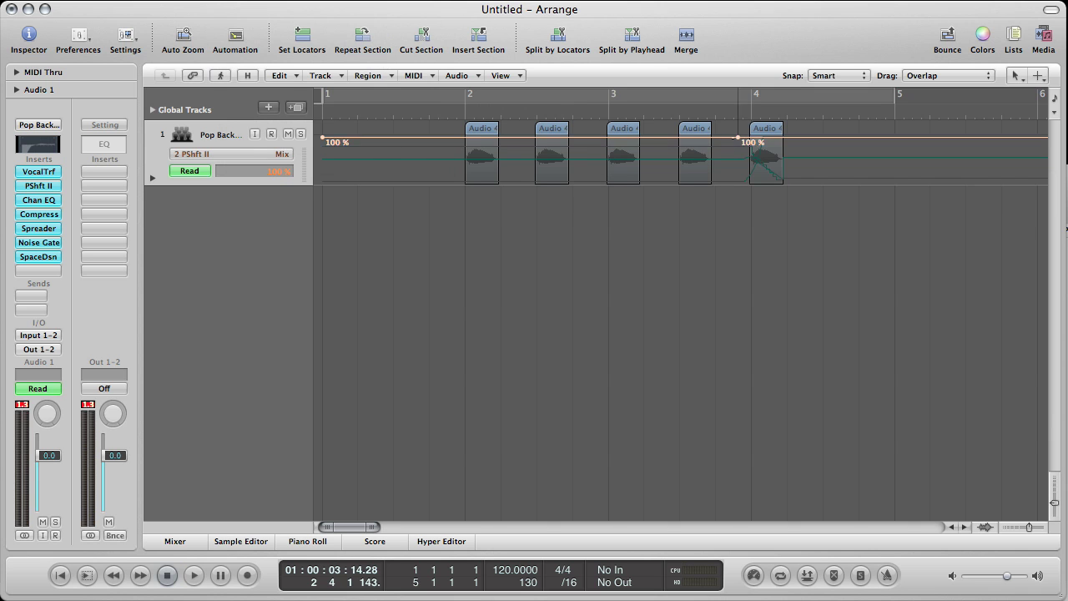
pyautogui.click(725, 137)
pyautogui.moveTo(684, 143); pyautogui.dragTo(687, 194)
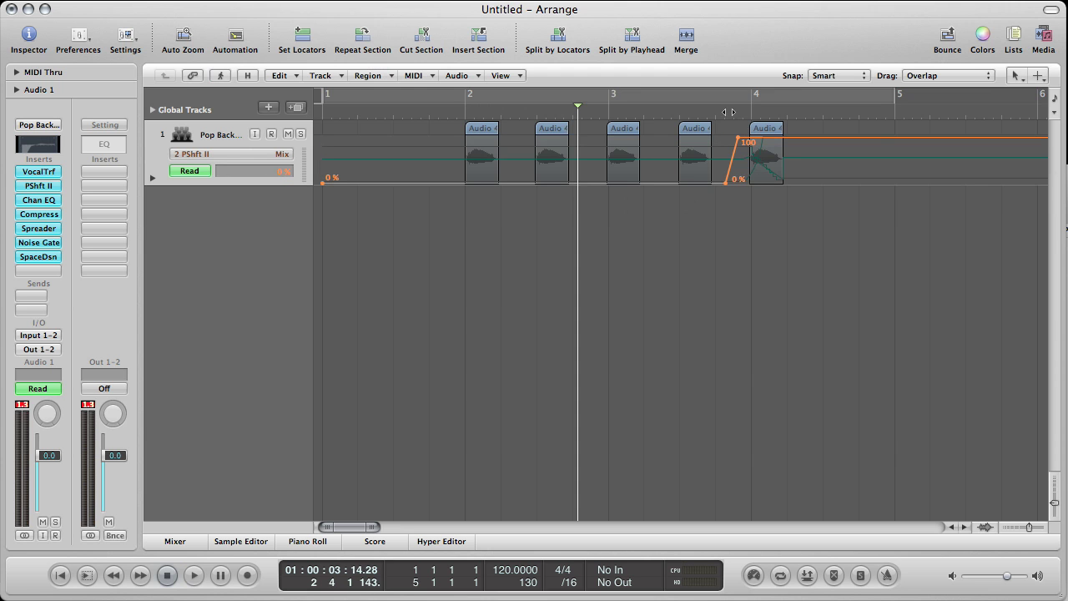
# - Play the track from bar 1 through the last region to audition the automated pitch drop
pyautogui.click(729, 112)
pyautogui.press('space')
pyautogui.press('space')
pyautogui.press('Return')
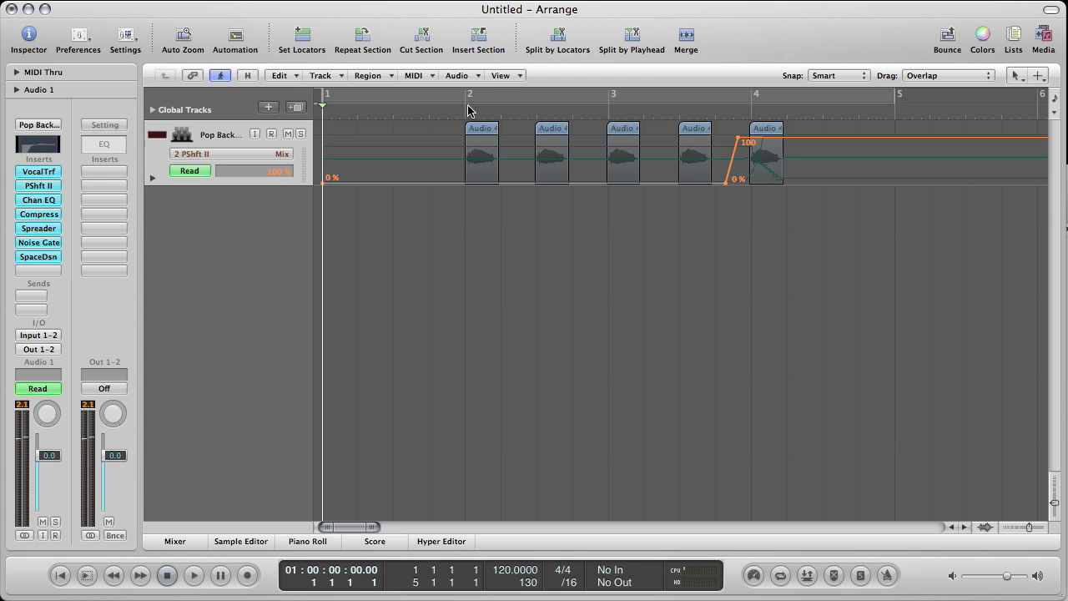
pyautogui.press('space')
pyautogui.hotkey('ctrl', 'Left')
pyautogui.hotkey('ctrl', 'Left')
pyautogui.hotkey('ctrl', 'Left')
pyautogui.hotkey('ctrl', 'Left')
pyautogui.hotkey('ctrl', 'Left')
pyautogui.hotkey('ctrl', 'Left')
pyautogui.hotkey('ctrl', 'Right')
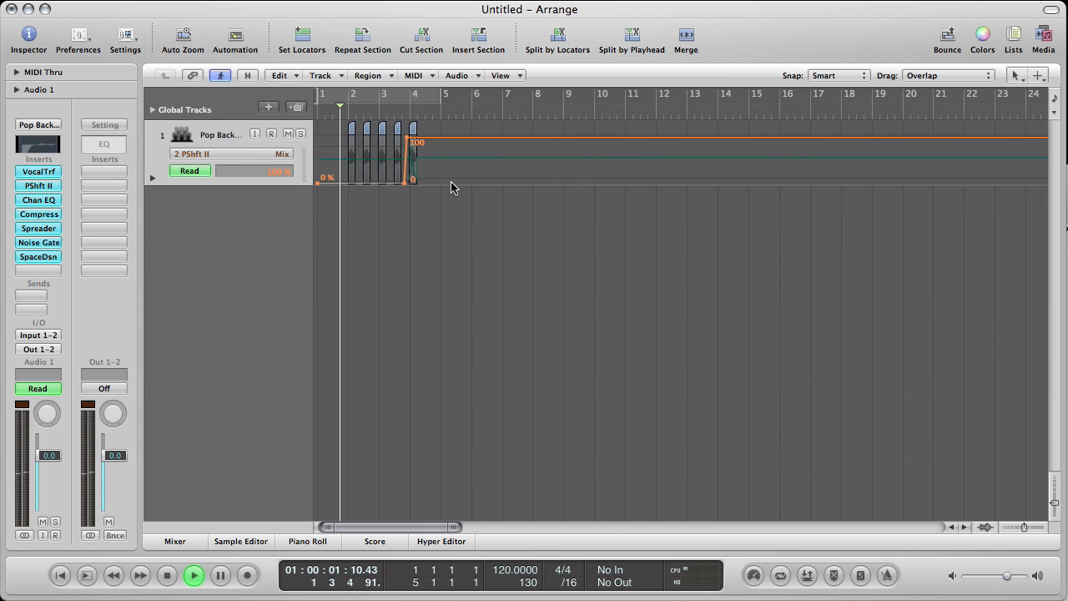
pyautogui.press('super+Right')
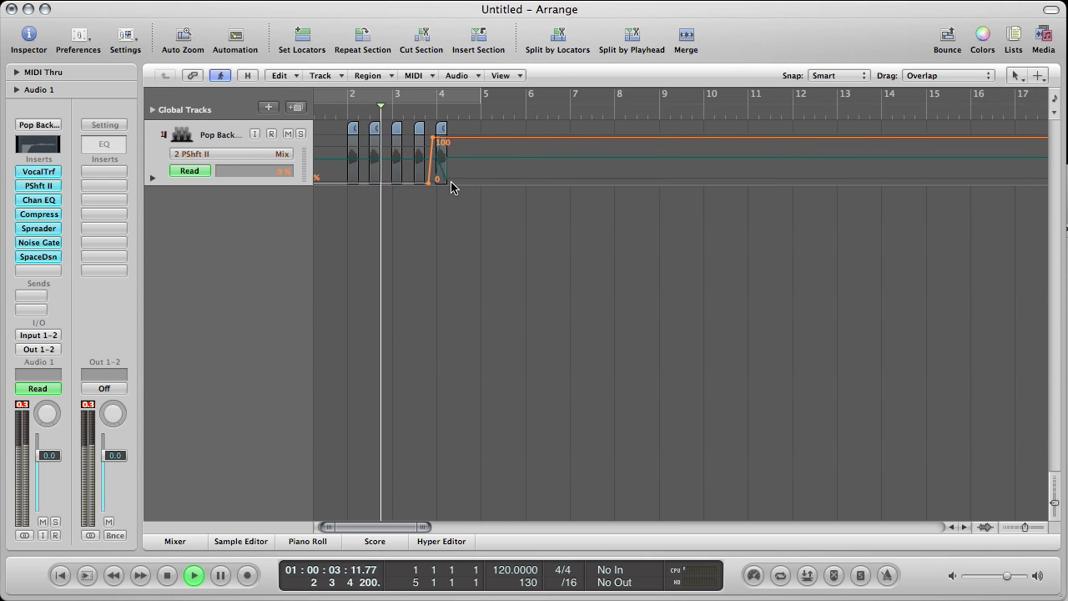
pyautogui.hotkey('ctrl', 'Right')
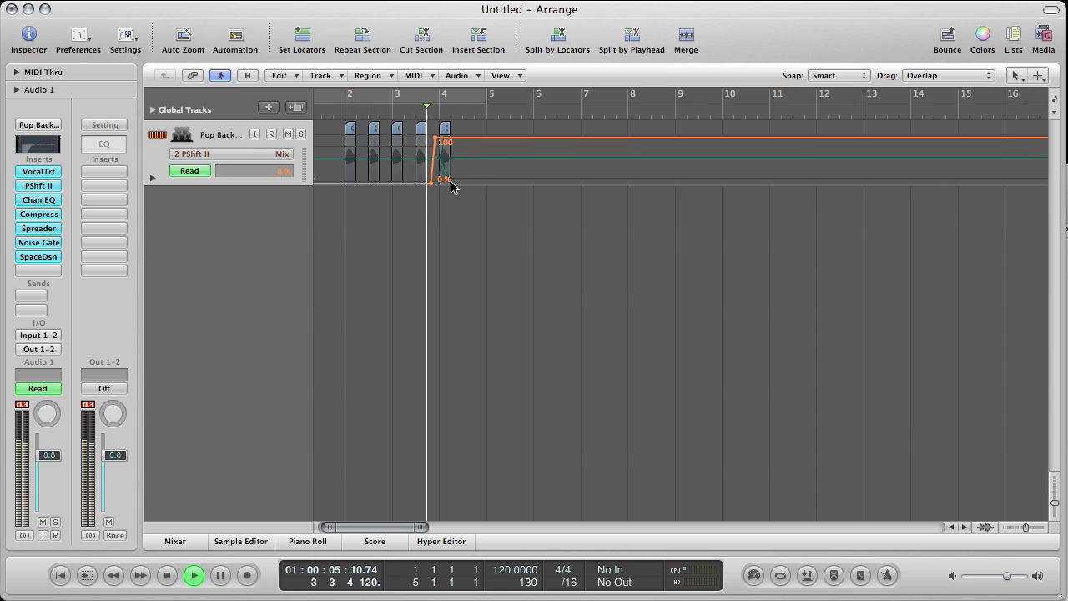
pyautogui.press('space')
# - Examine the Vocal Transformer Pitch and Mix automation on the last region up close
pyautogui.press('super+Right')
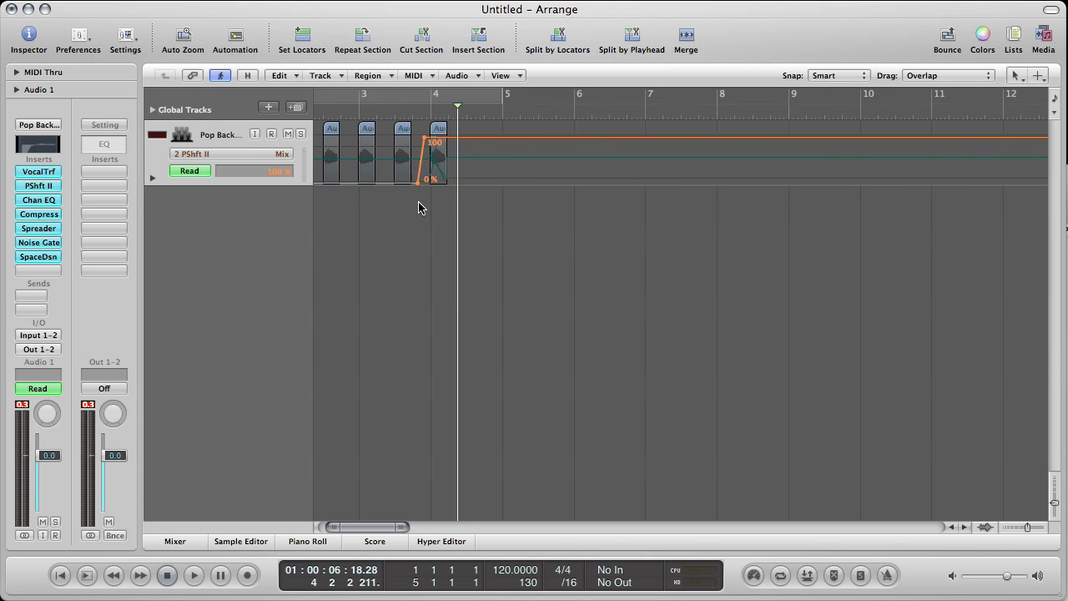
pyautogui.press('super+Right')
pyautogui.press('super+Right')
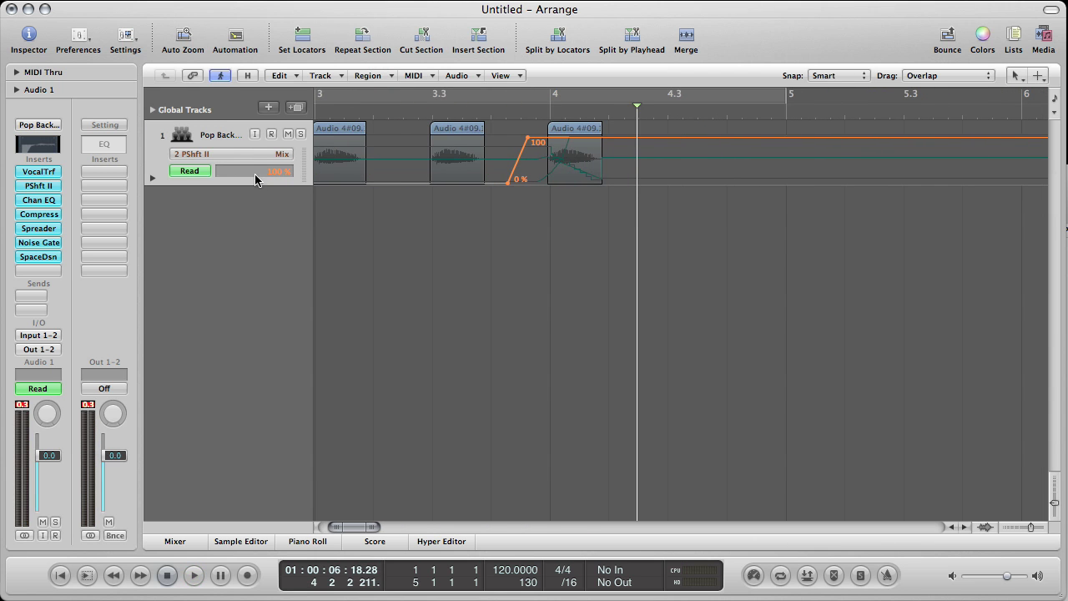
pyautogui.click(235, 157)
pyautogui.moveTo(250, 4)
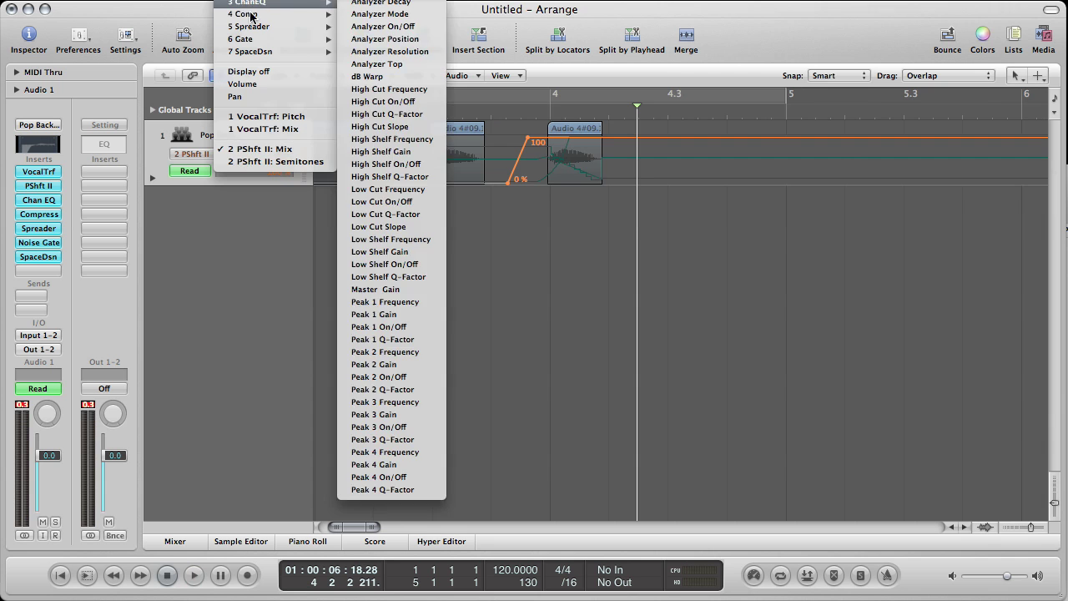
pyautogui.click(495, 12)
pyautogui.click(259, 156)
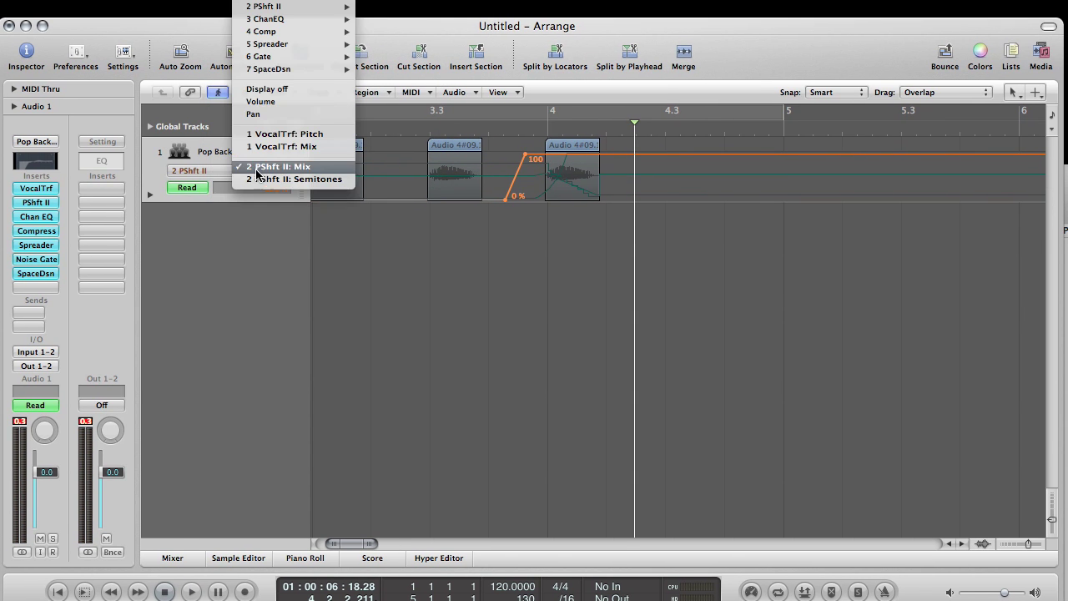
pyautogui.click(299, 137)
pyautogui.hotkey('ctrl', 'Right')
pyautogui.hotkey('ctrl', 'Right')
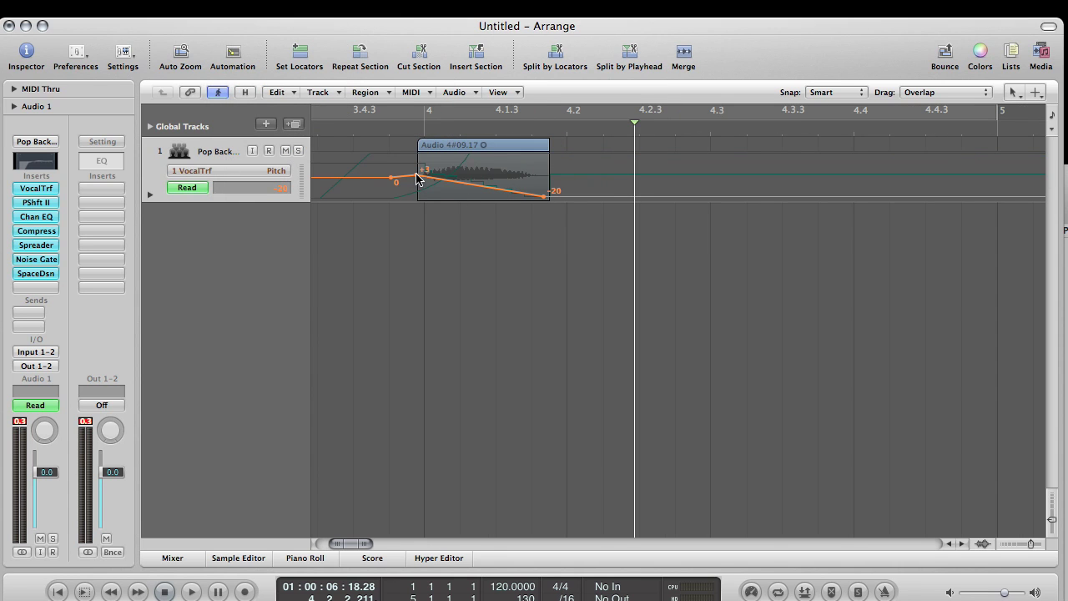
pyautogui.click(249, 171)
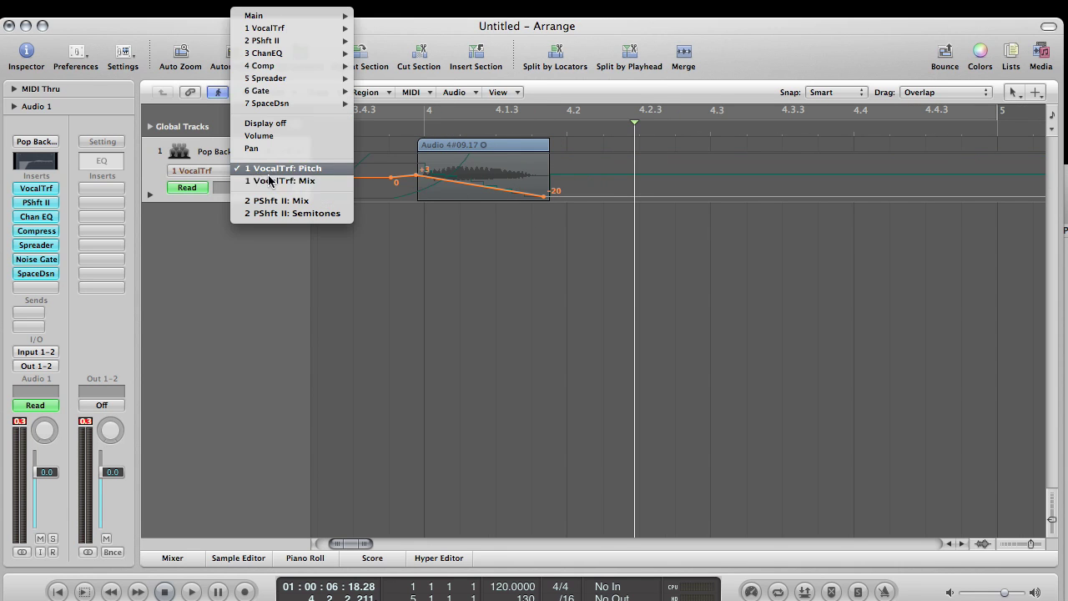
pyautogui.click(274, 181)
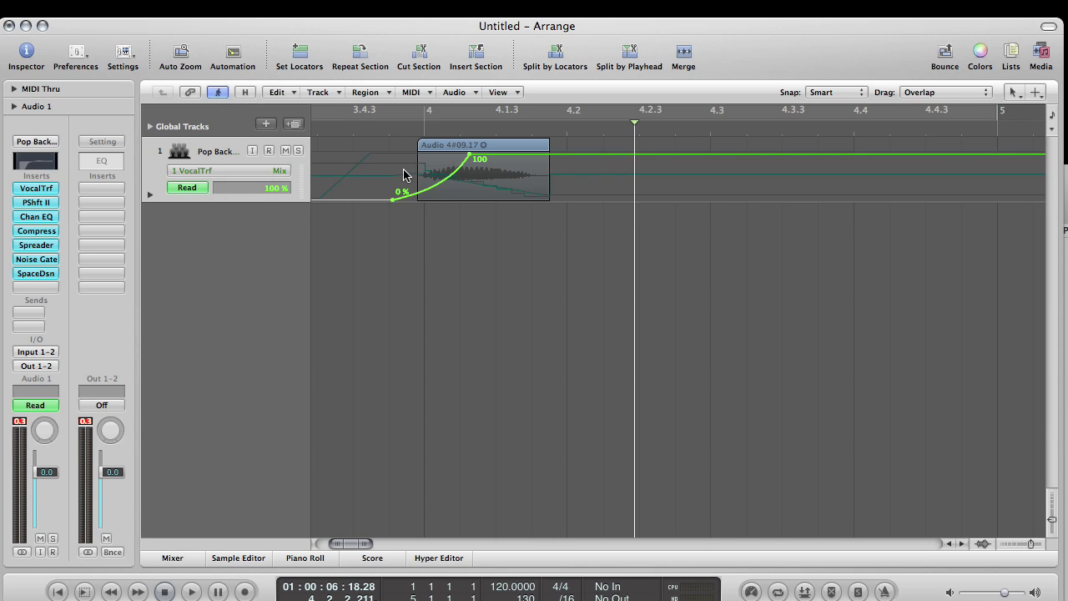
# - Automate the Pitch Shifter II Mix to fall from 100% to 0% after the last region, between about 4.2 and 4.2.3
pyautogui.click(241, 175)
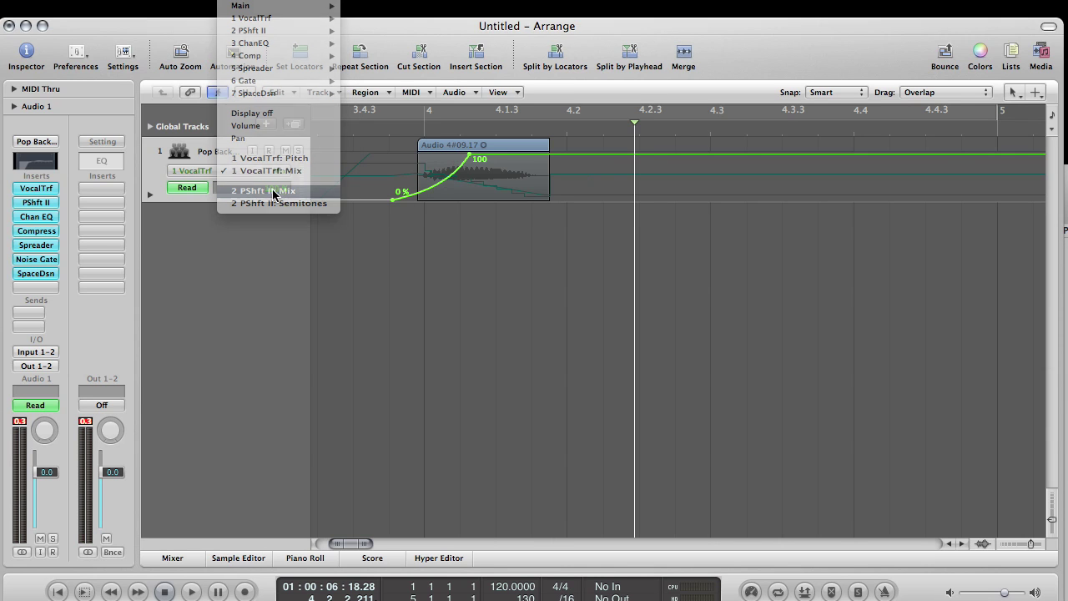
pyautogui.click(273, 192)
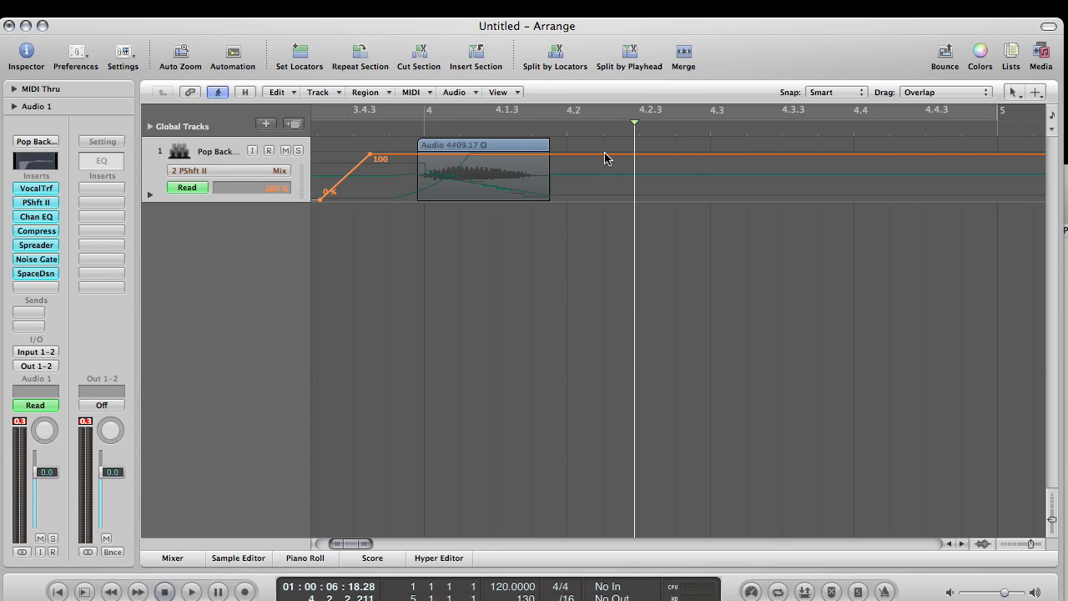
pyautogui.hscroll(-5, 544, 170)
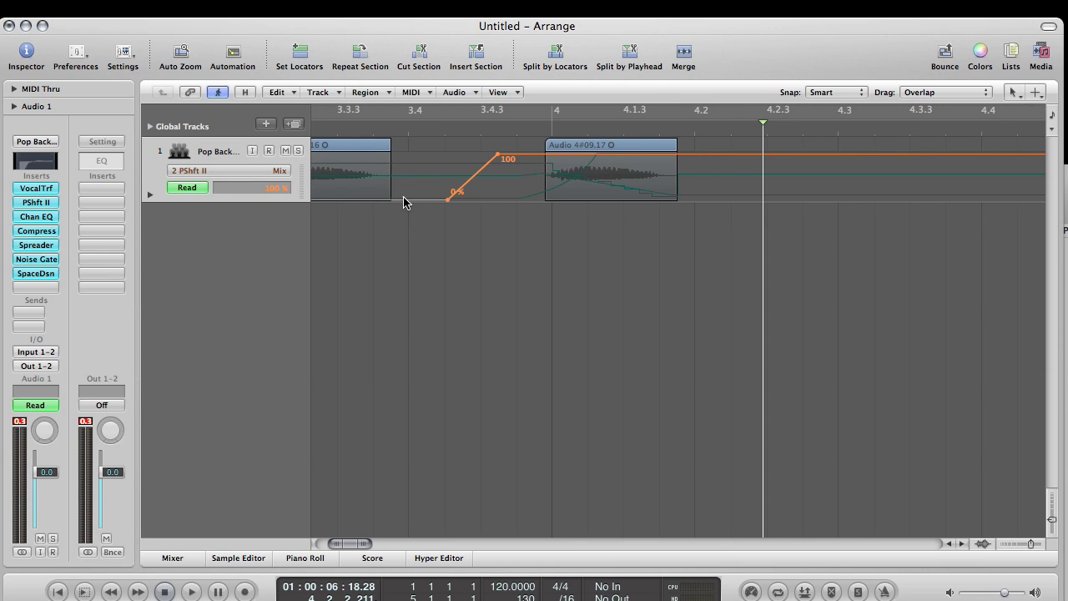
pyautogui.click(717, 154)
pyautogui.moveTo(747, 155); pyautogui.dragTo(748, 200)
# - Examine the Pitch Shifter II Semitones automation on the last region up close, and play the track from just before that region
pyautogui.click(255, 172)
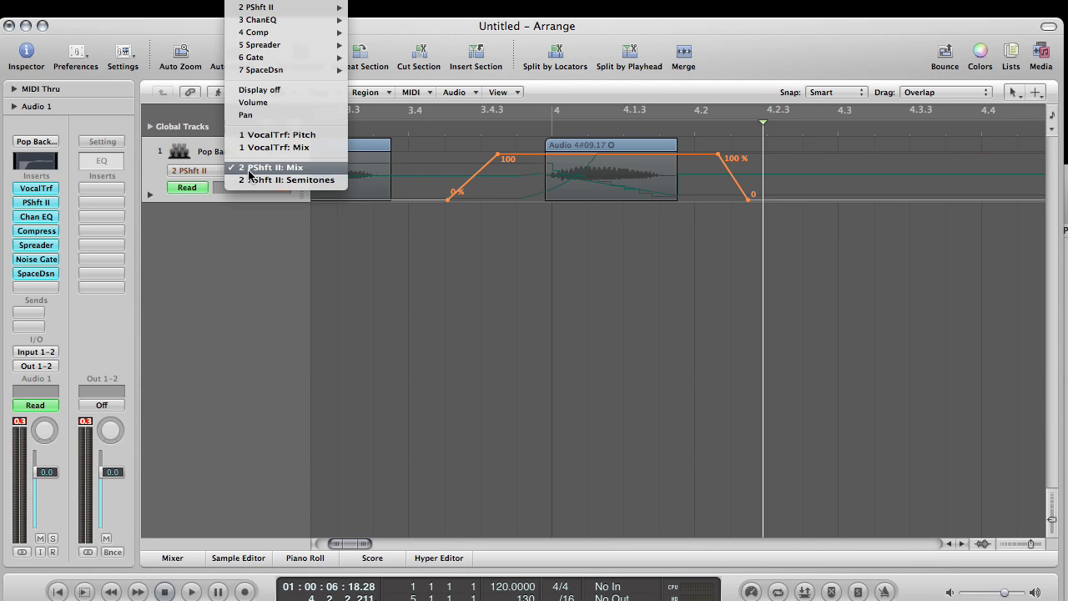
pyautogui.click(252, 183)
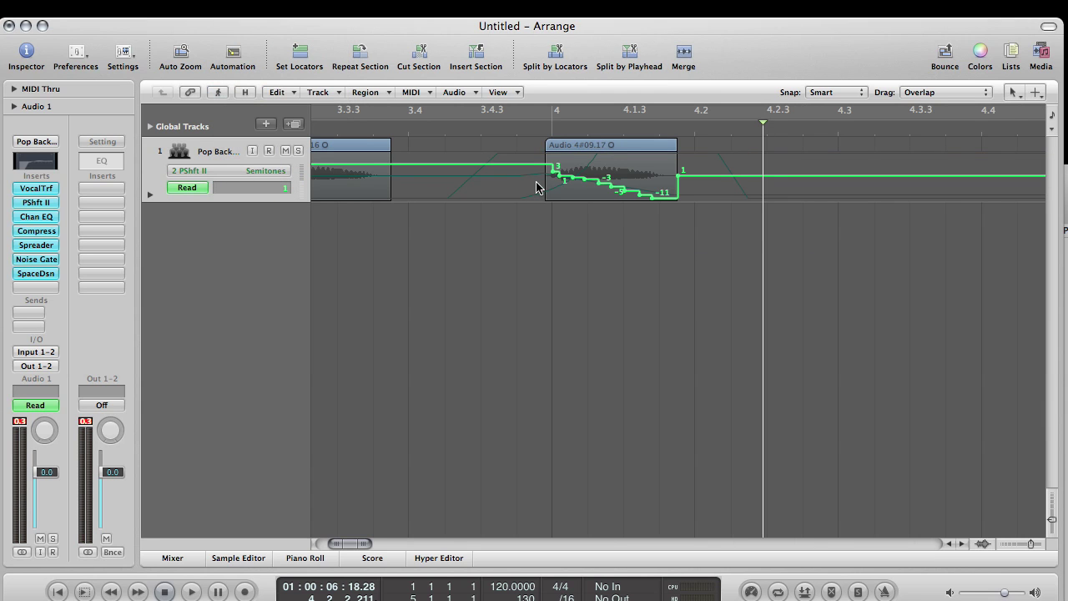
pyautogui.hotkey('ctrl', 'Down')
pyautogui.hotkey('ctrl', 'Right')
pyautogui.hotkey('ctrl', 'Right')
pyautogui.hotkey('ctrl', 'Right')
pyautogui.hotkey('ctrl', 'Right')
pyautogui.hotkey('ctrl', 'Right')
pyautogui.hotkey('ctrl', 'Right')
pyautogui.hotkey('ctrl', 'Right')
pyautogui.hotkey('ctrl', 'Right')
pyautogui.hotkey('ctrl', 'Right')
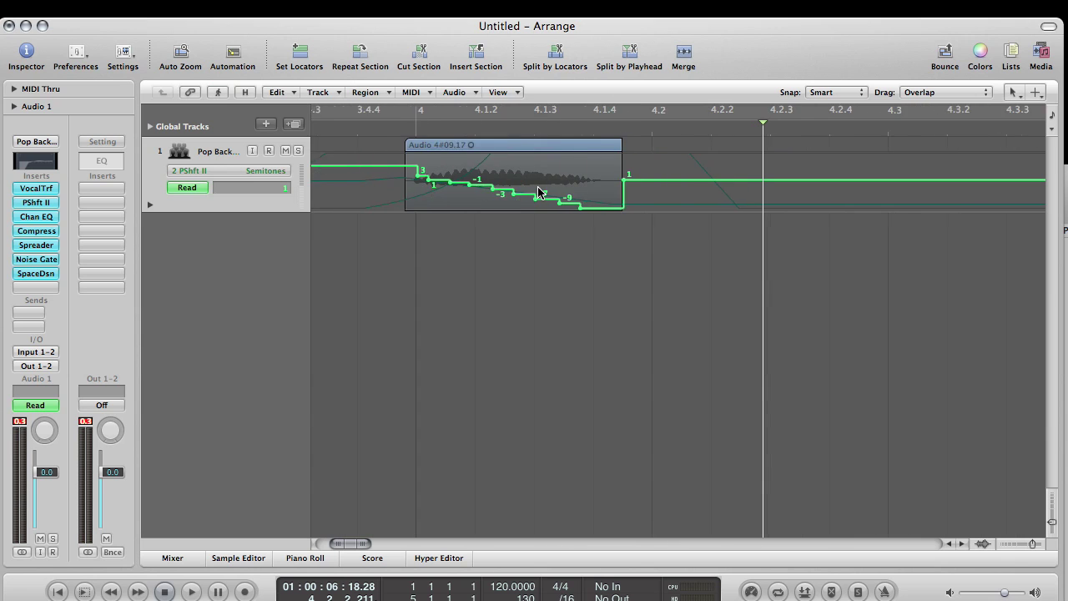
pyautogui.hscroll(-4, 538, 192)
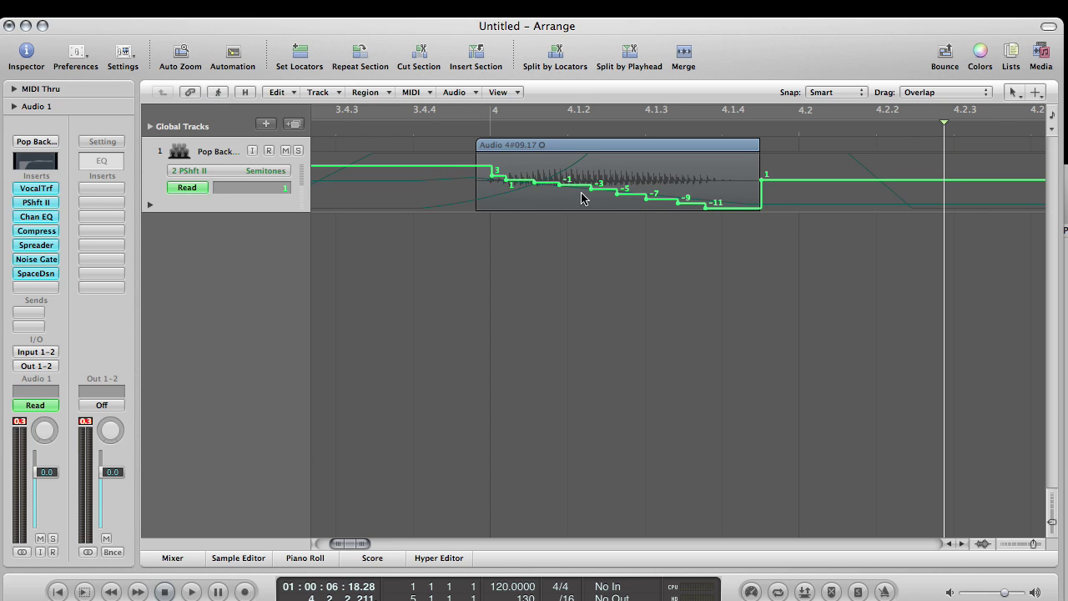
pyautogui.doubleClick(439, 135)
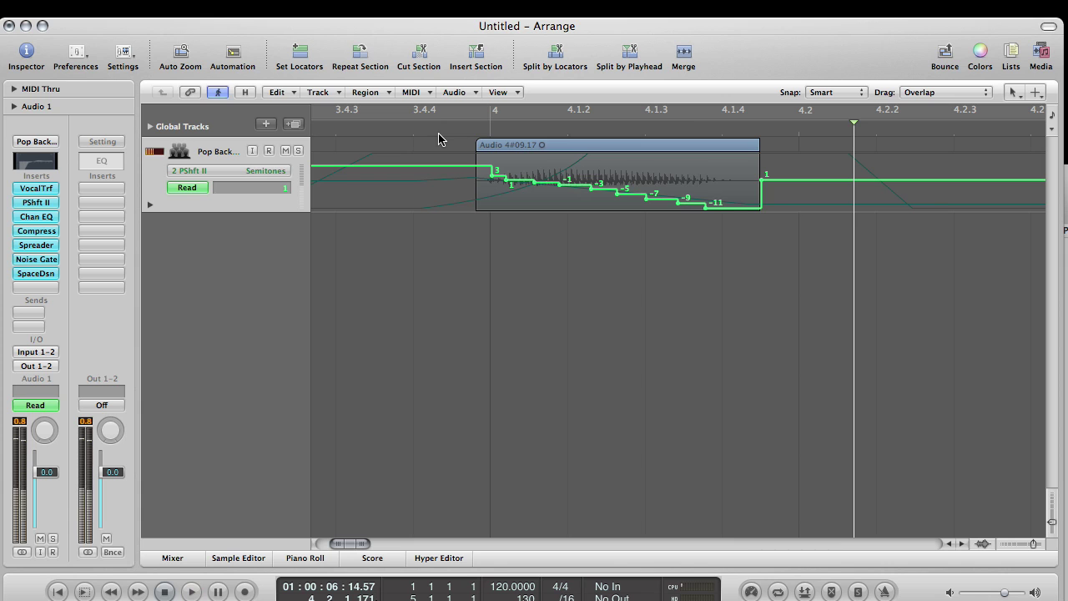